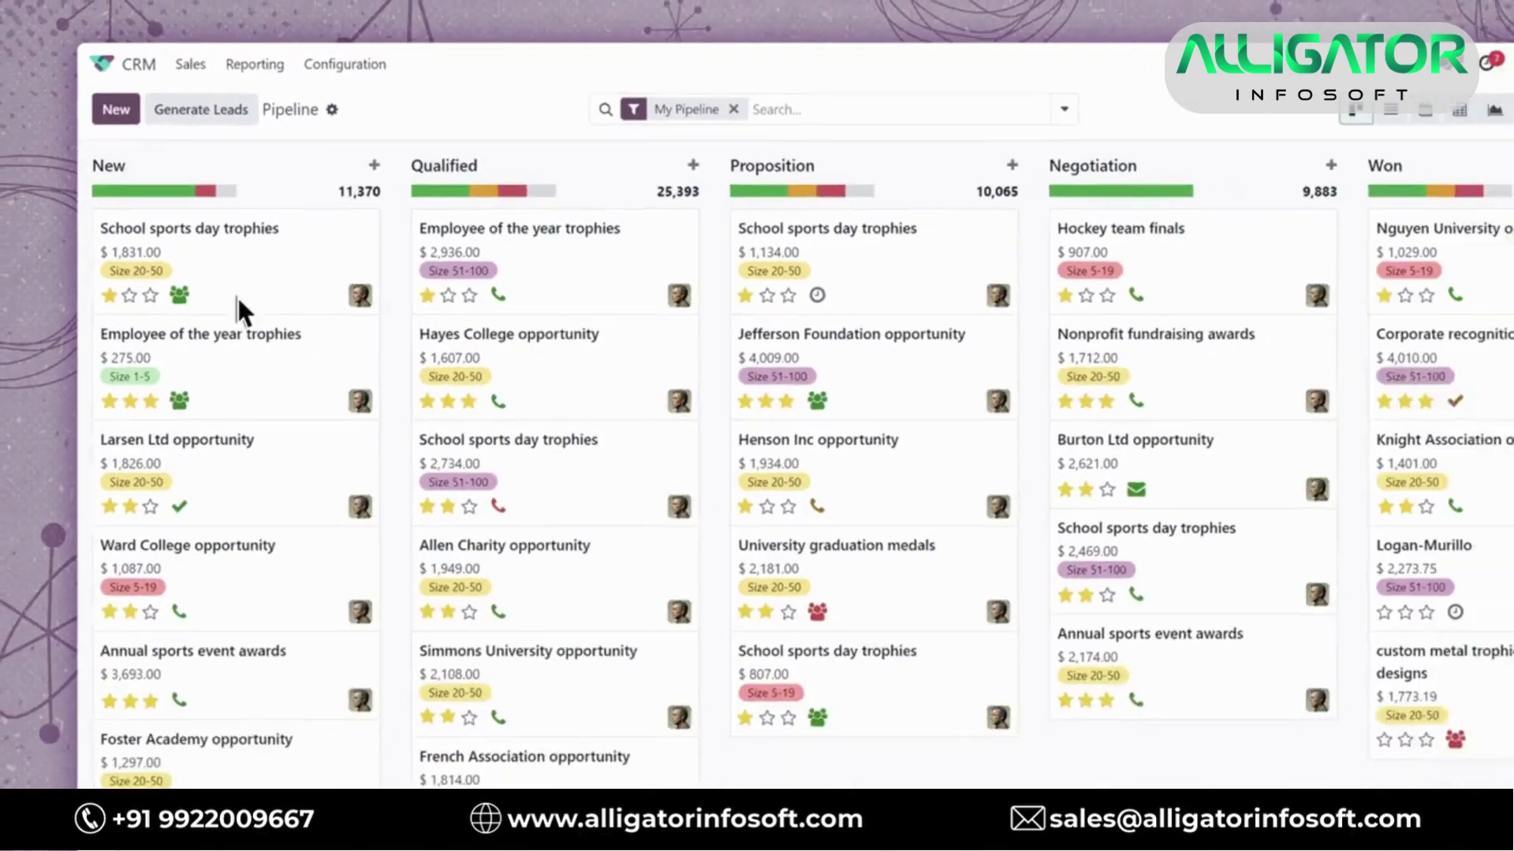
Apply a custom pipeline filter and pivot view, then move Custom trophies for youth 5k to Qualified
{"action": "left_click", "coordinate": [1064, 109]}
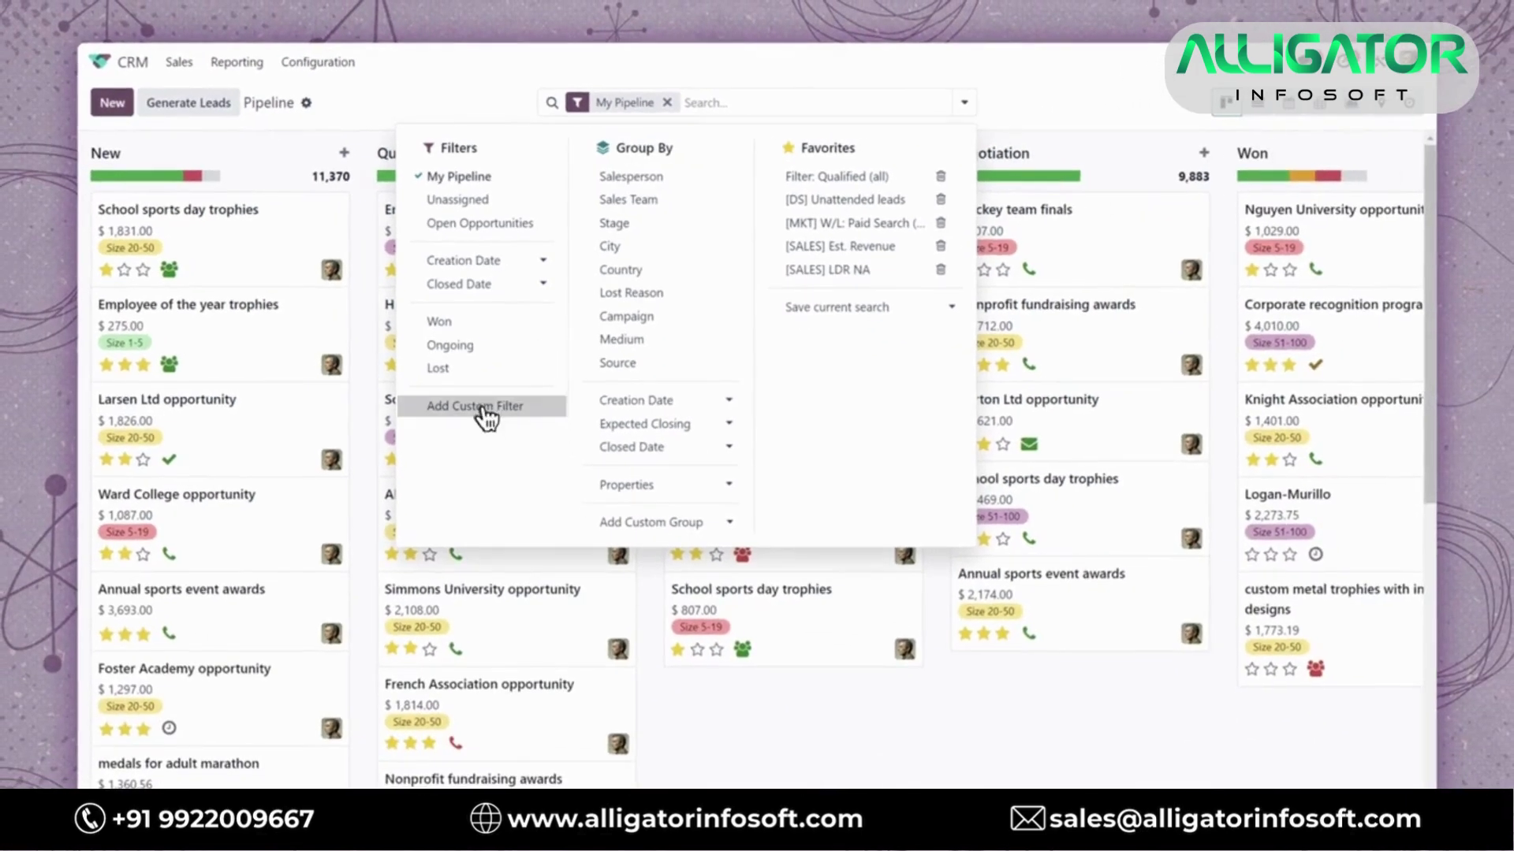
{"action": "left_click", "coordinate": [452, 492]}
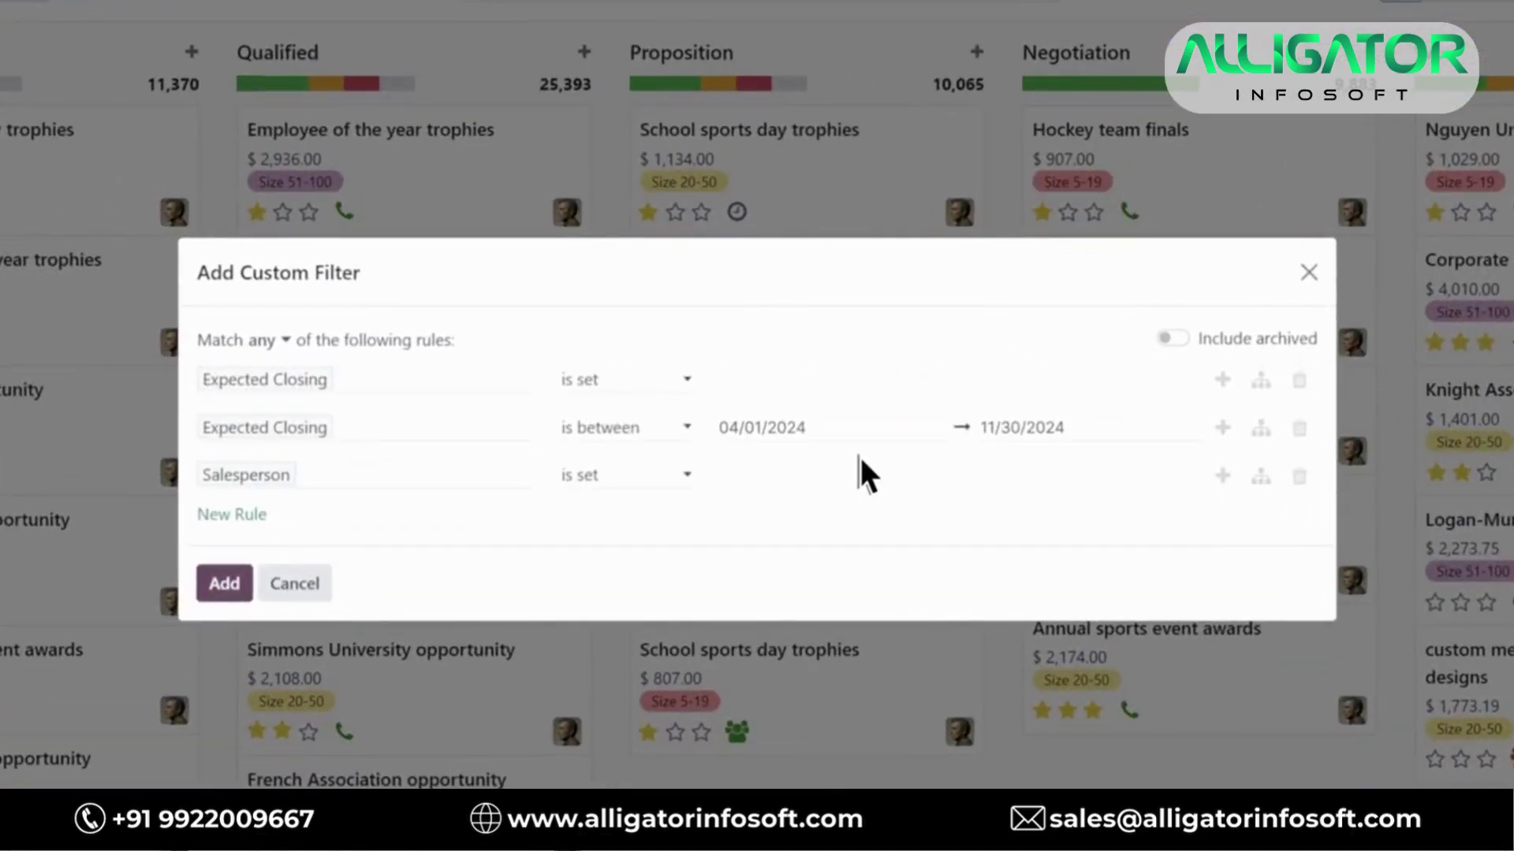
{"action": "left_click", "coordinate": [224, 587]}
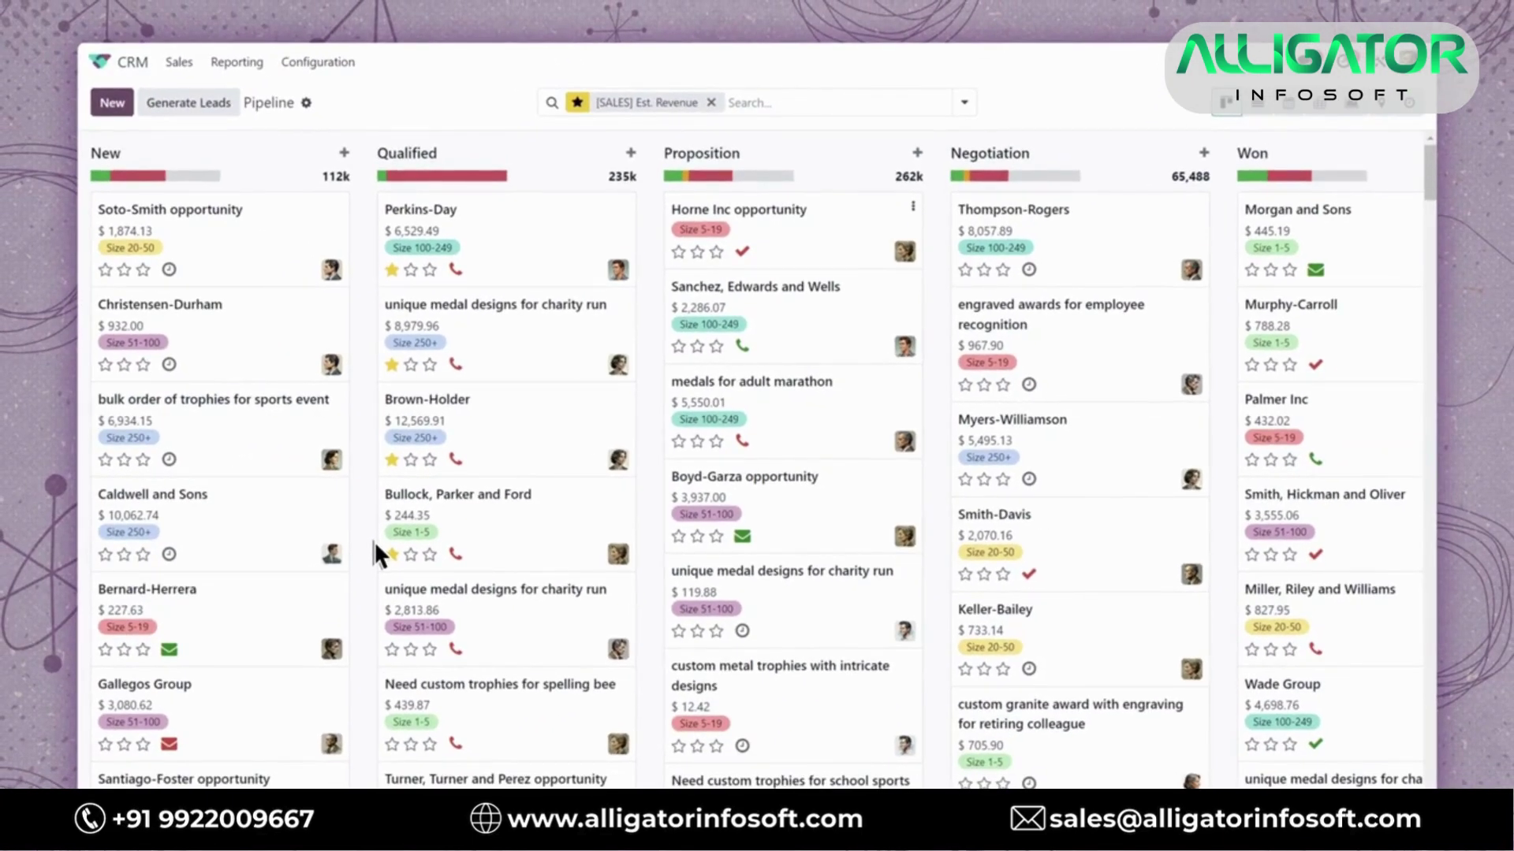
{"action": "left_click", "coordinate": [1321, 108]}
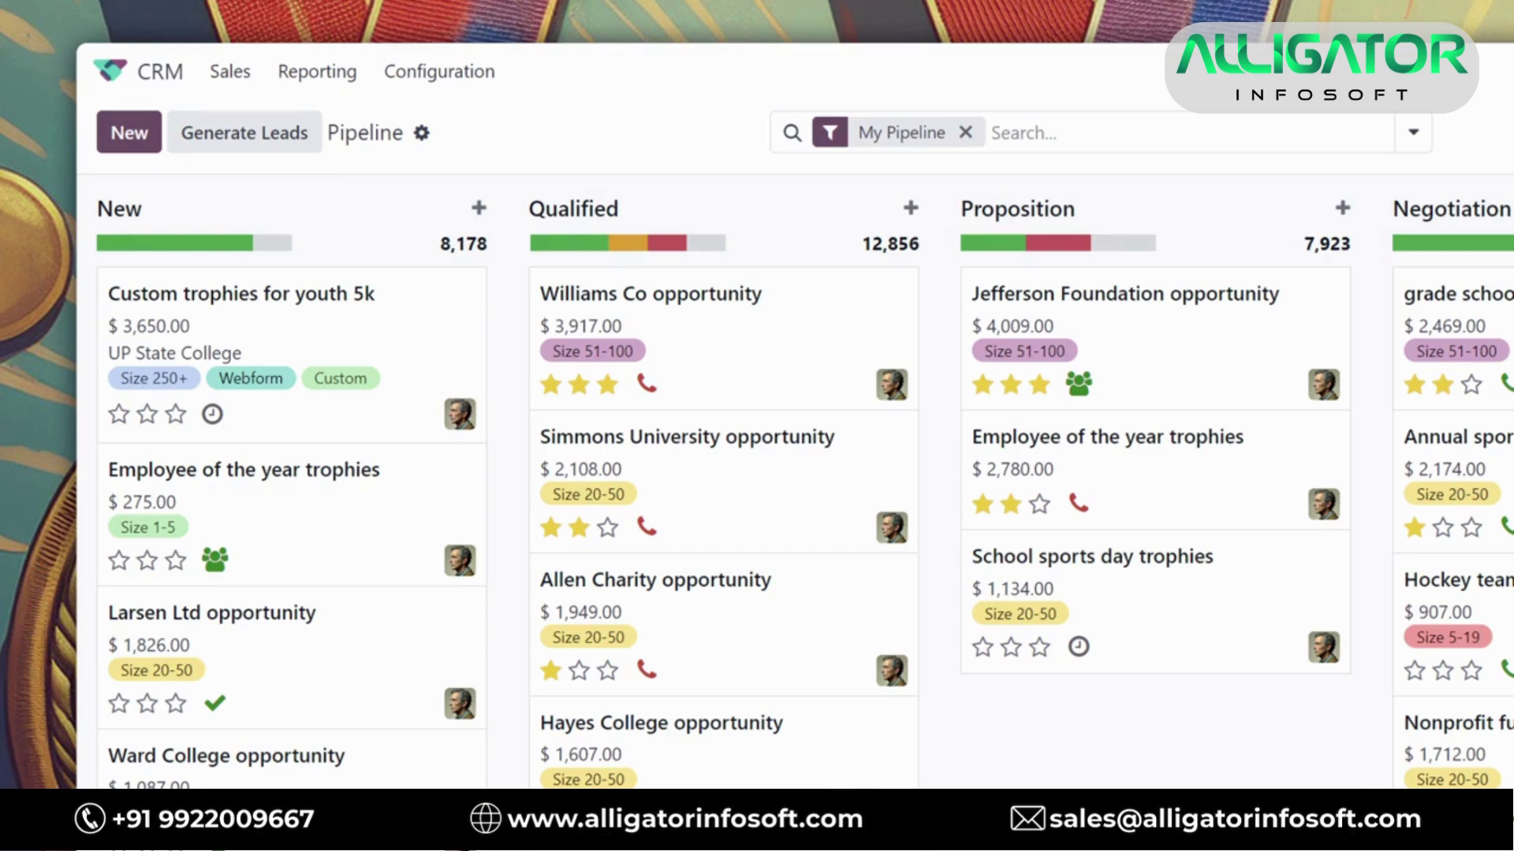
{"action": "left_click", "coordinate": [418, 371]}
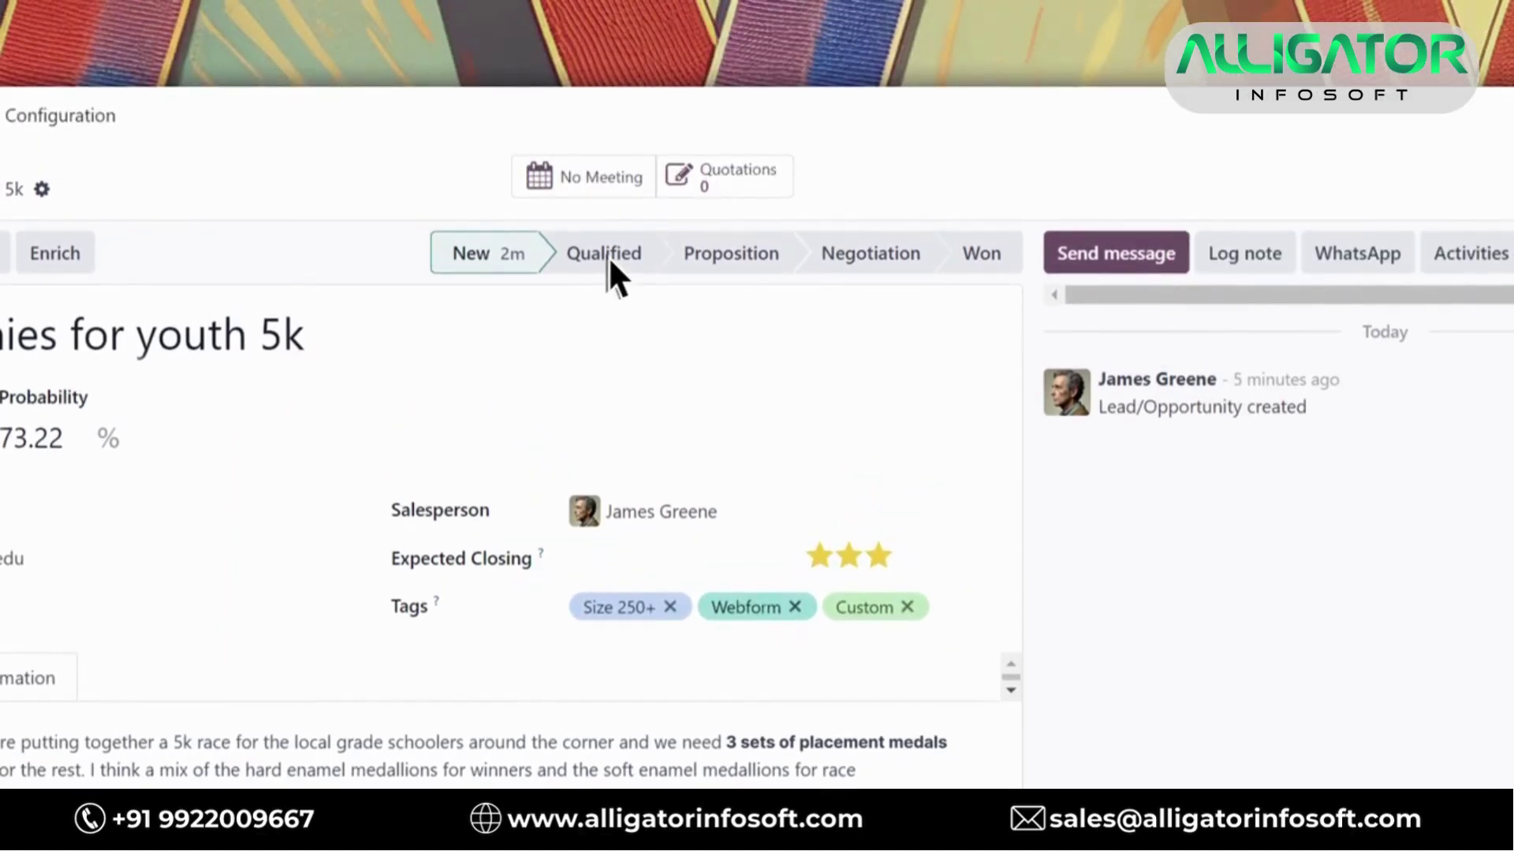
{"action": "left_click", "coordinate": [608, 253]}
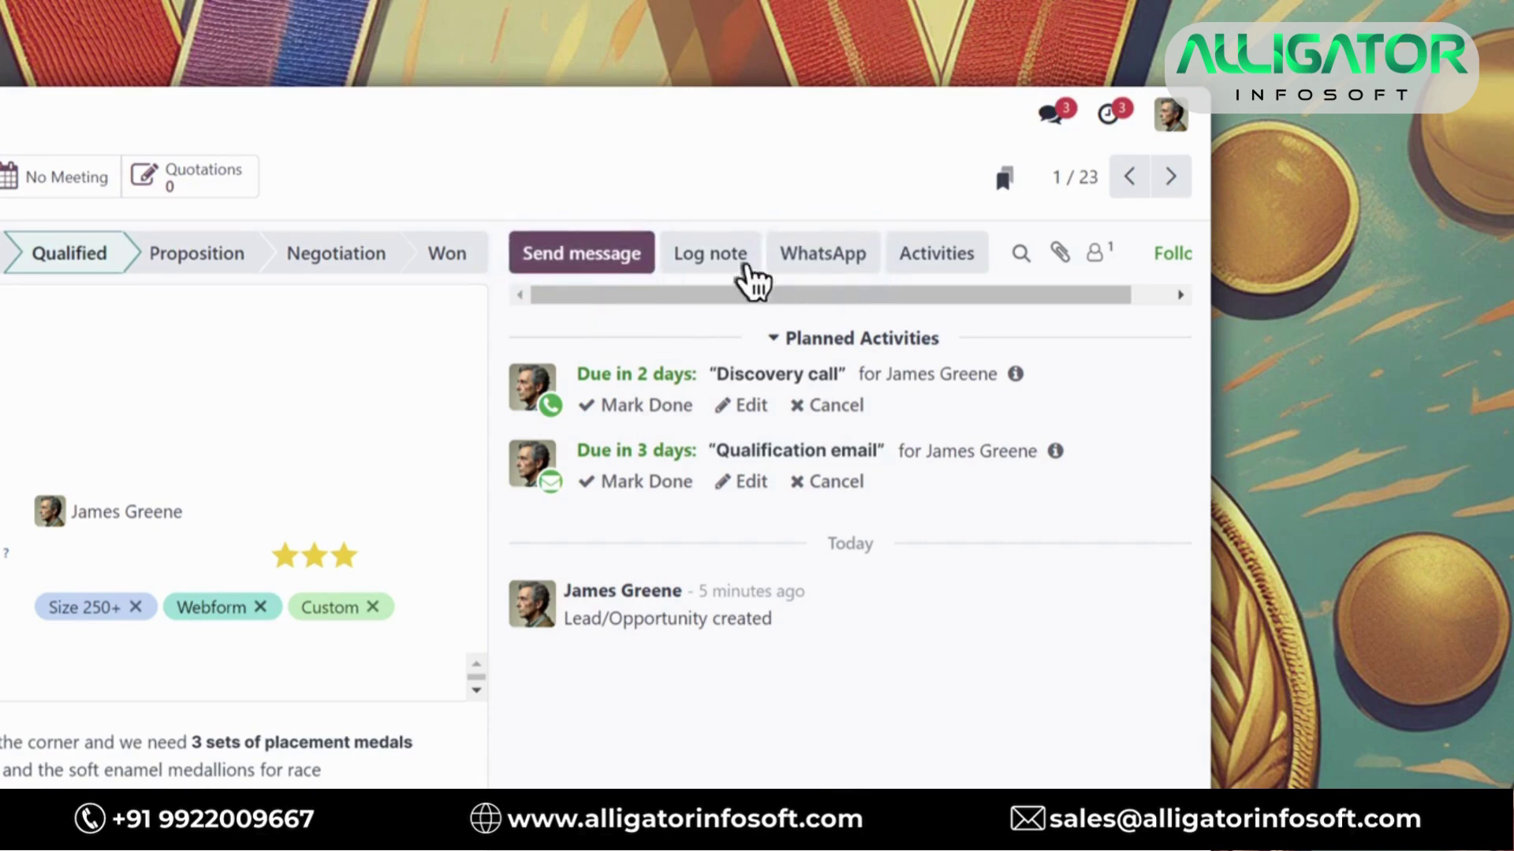
Email the customer from the CRM: qualified lead prompt template, rewording its thank-you line to mention Arete
{"action": "left_click", "coordinate": [626, 260]}
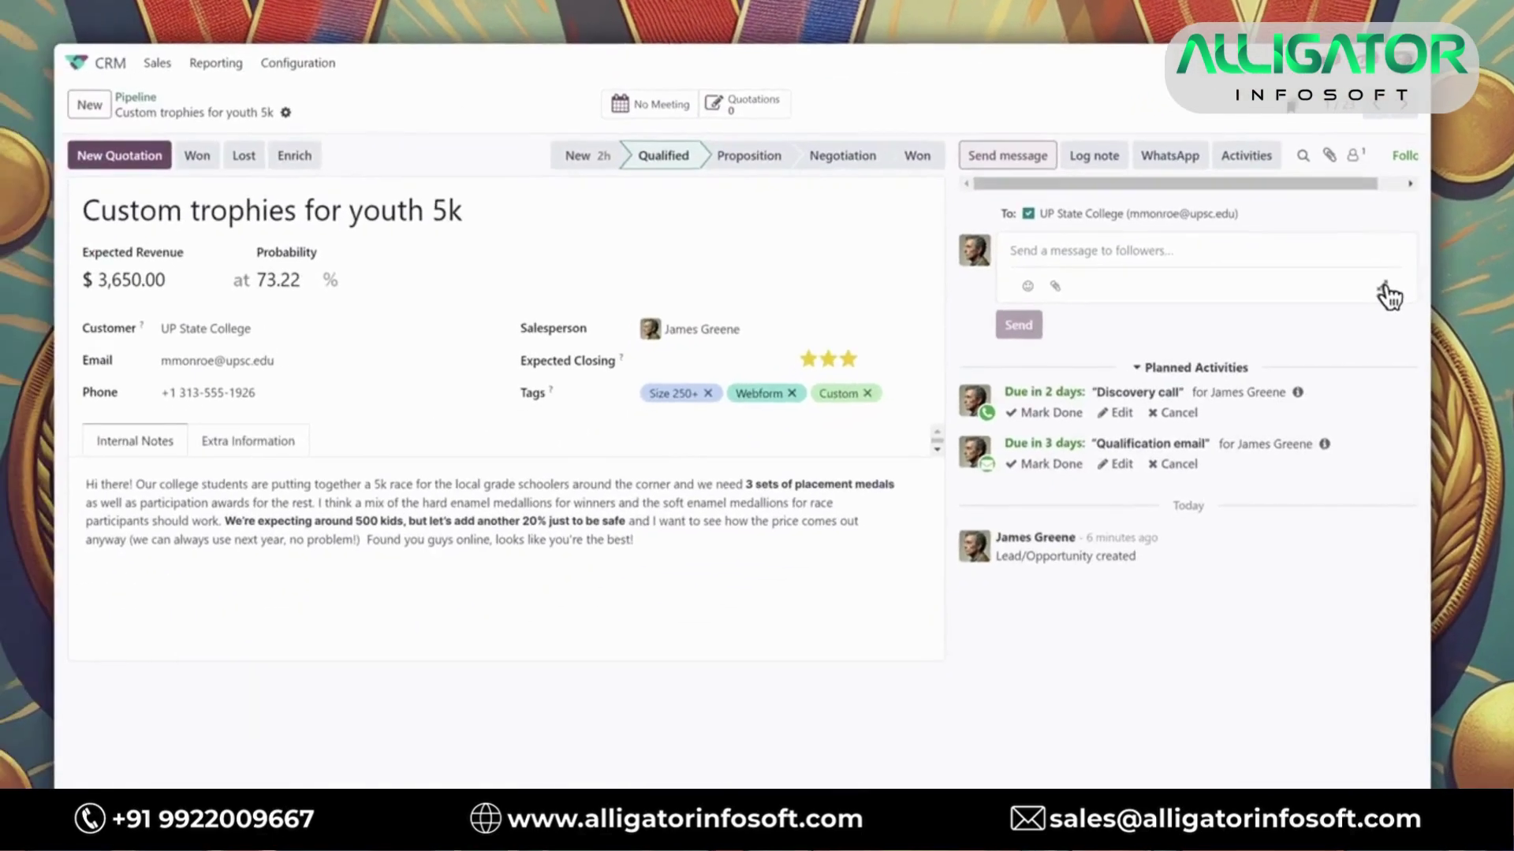
{"action": "left_click", "coordinate": [1138, 446]}
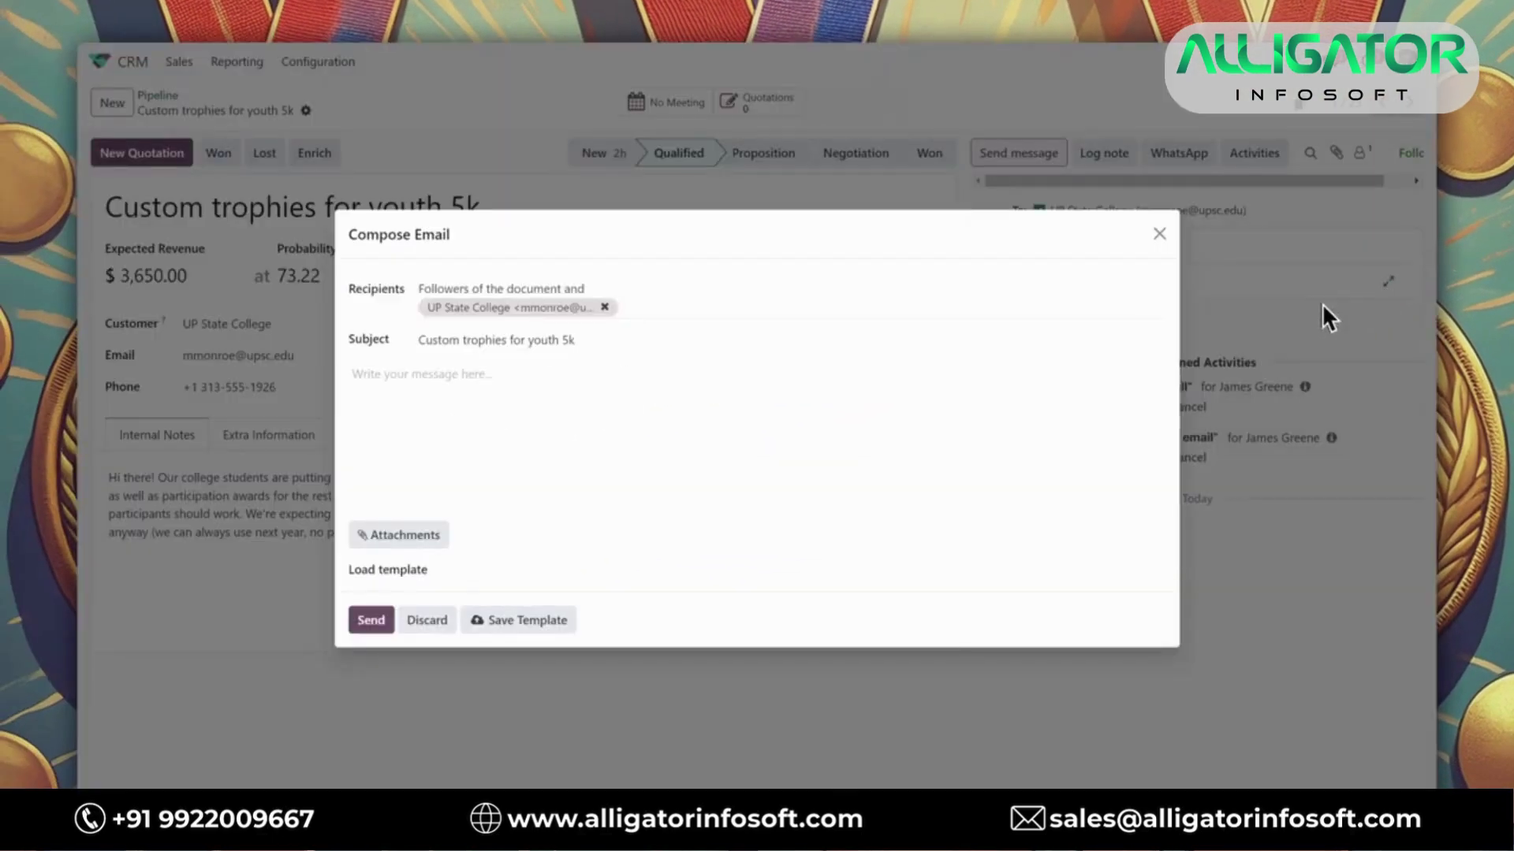
{"action": "left_click", "coordinate": [490, 574]}
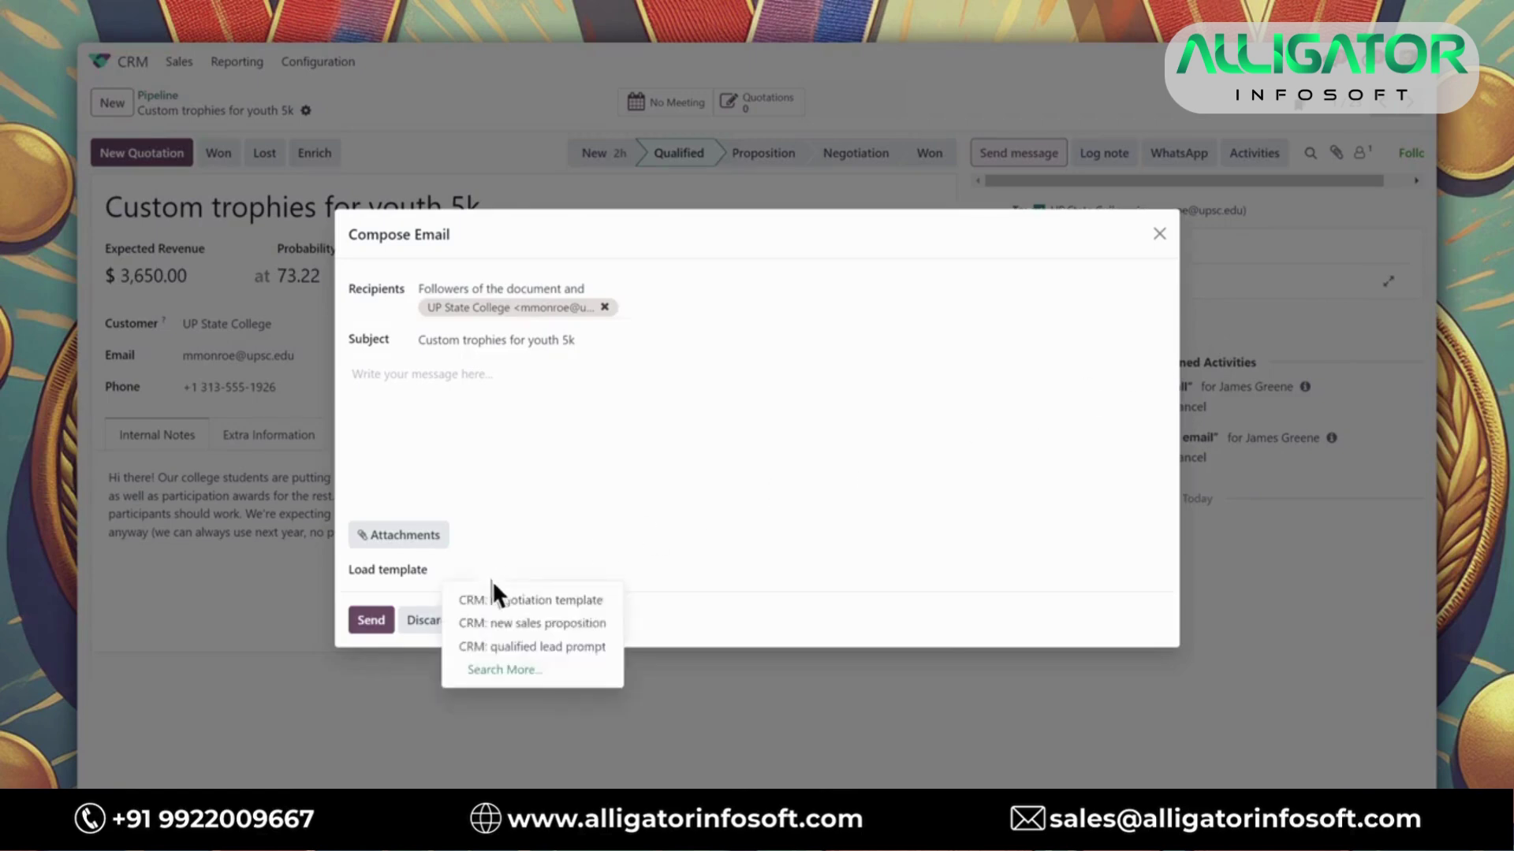
{"action": "left_click", "coordinate": [500, 647]}
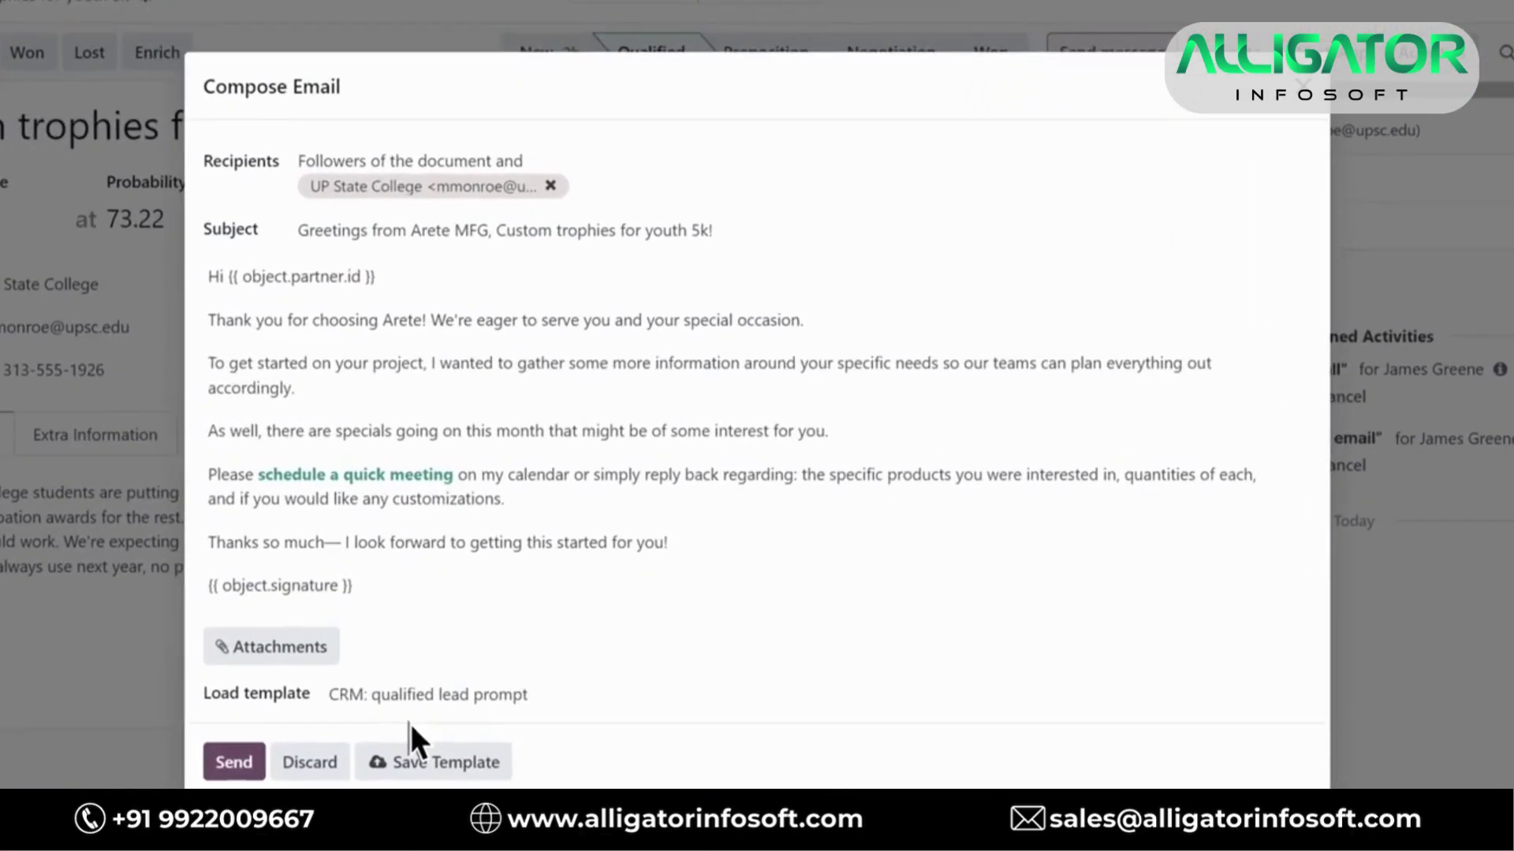
{"action": "double_click", "coordinate": [286, 542]}
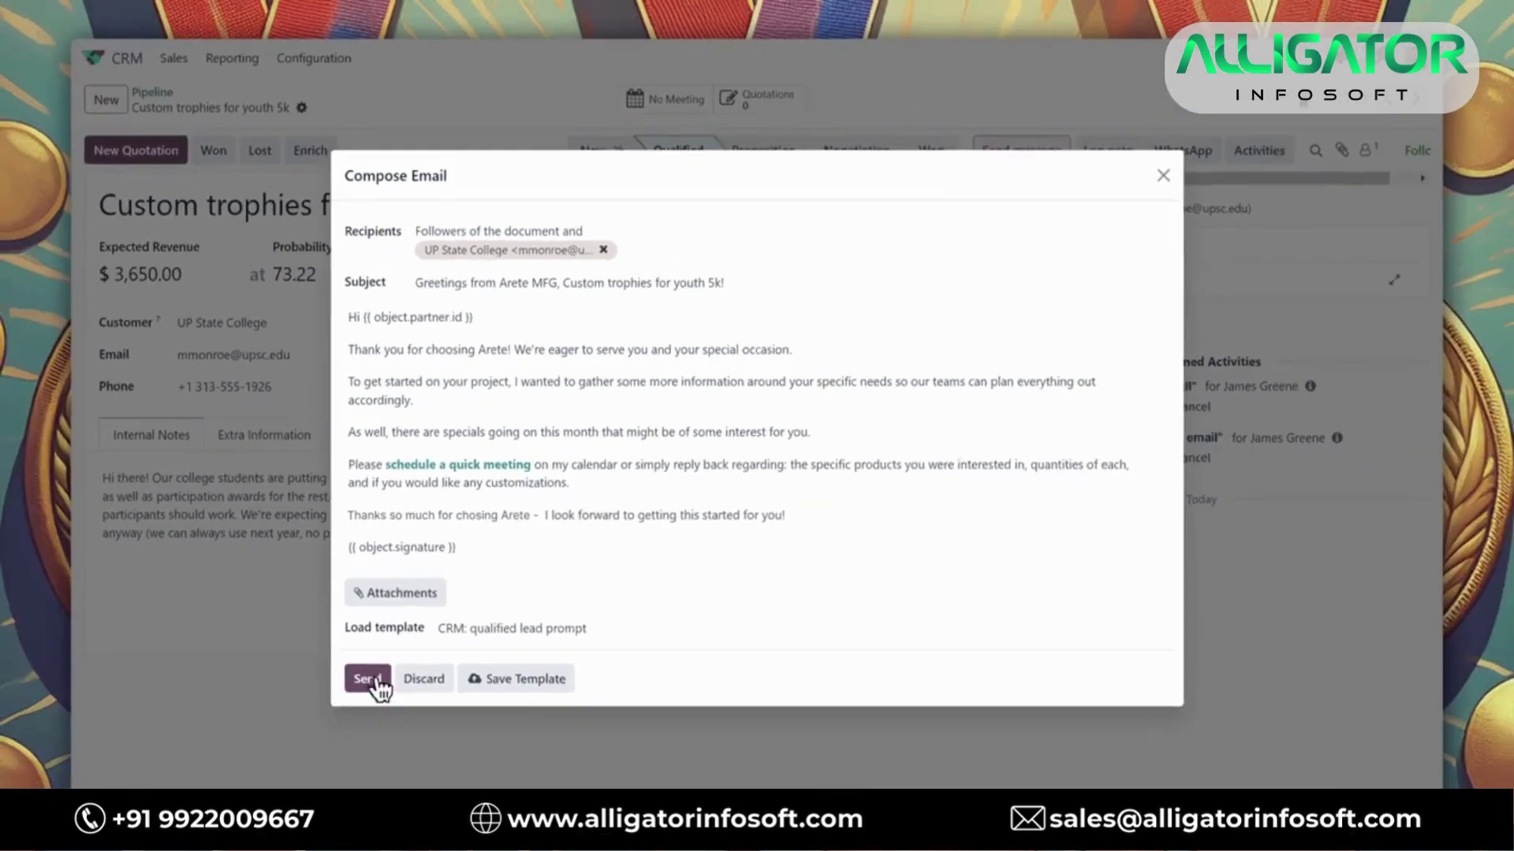
{"action": "left_click", "coordinate": [228, 765]}
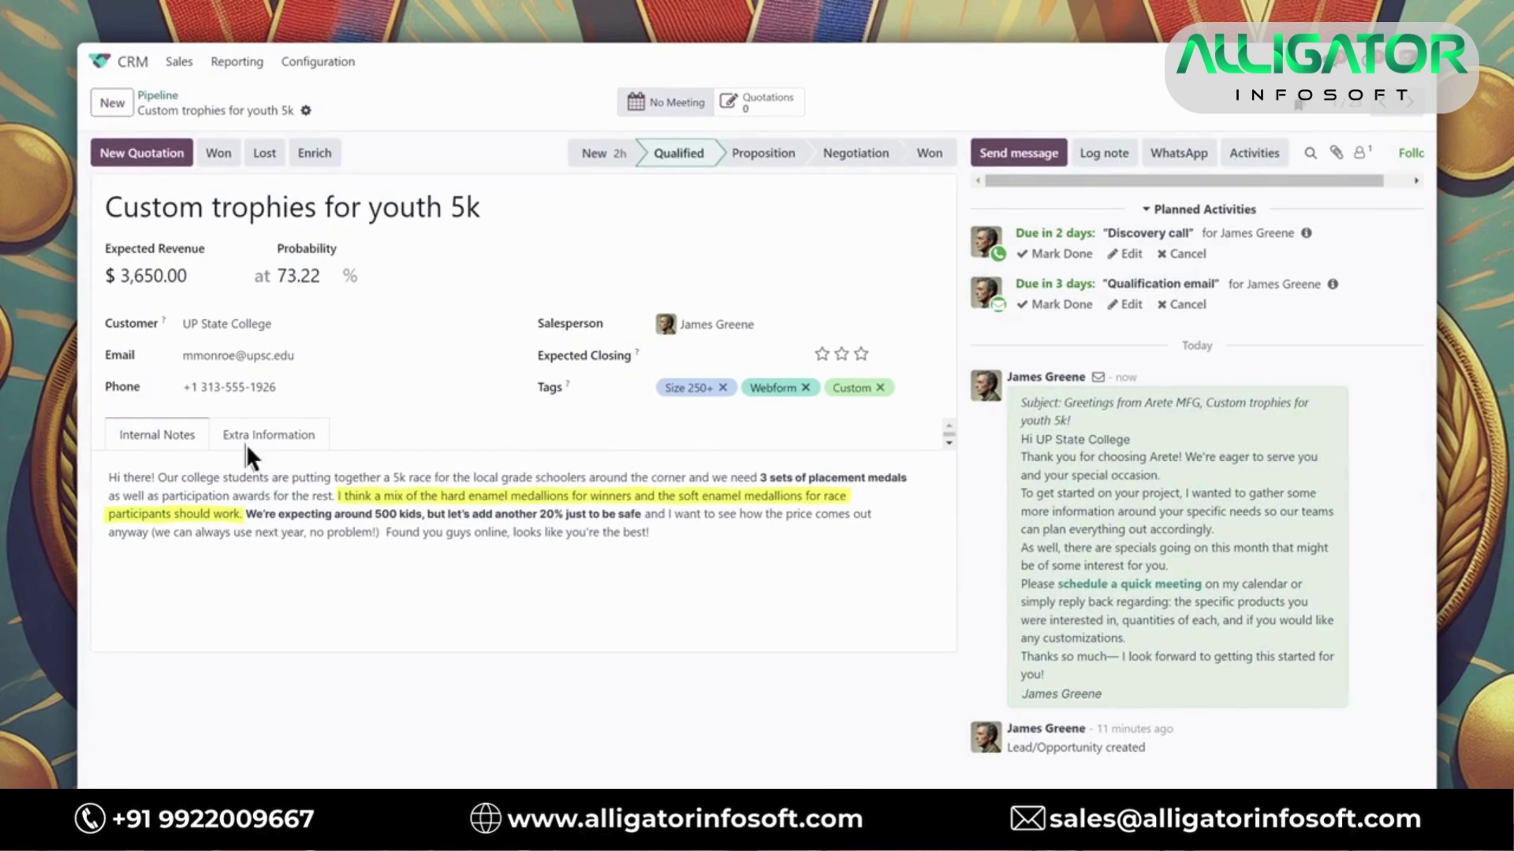
Create a new quotation from the Medallions: Races & Marathons template
{"action": "left_click", "coordinate": [148, 162]}
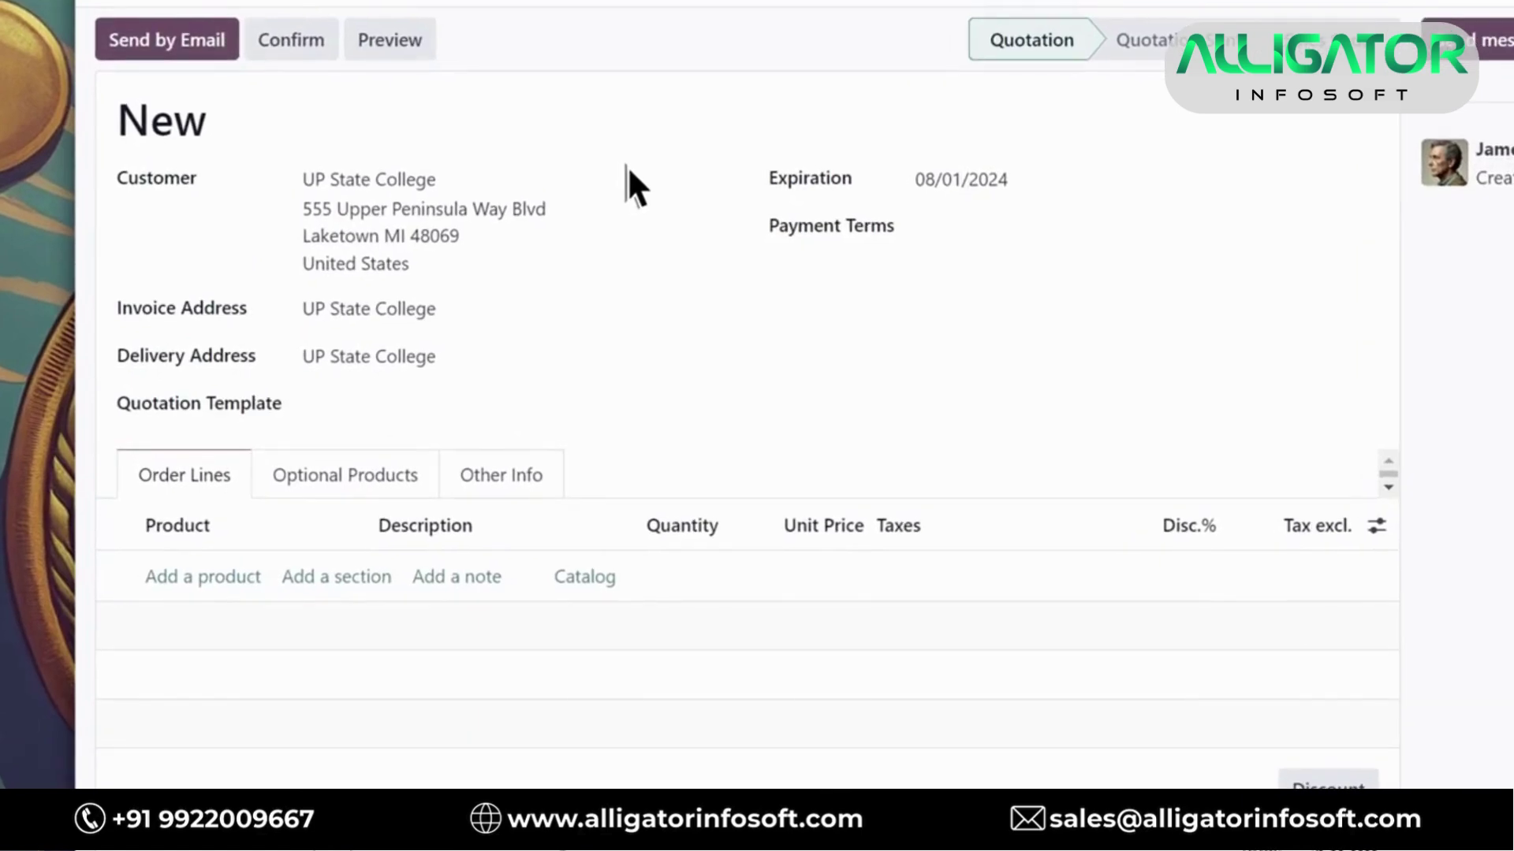
{"action": "left_click", "coordinate": [368, 405]}
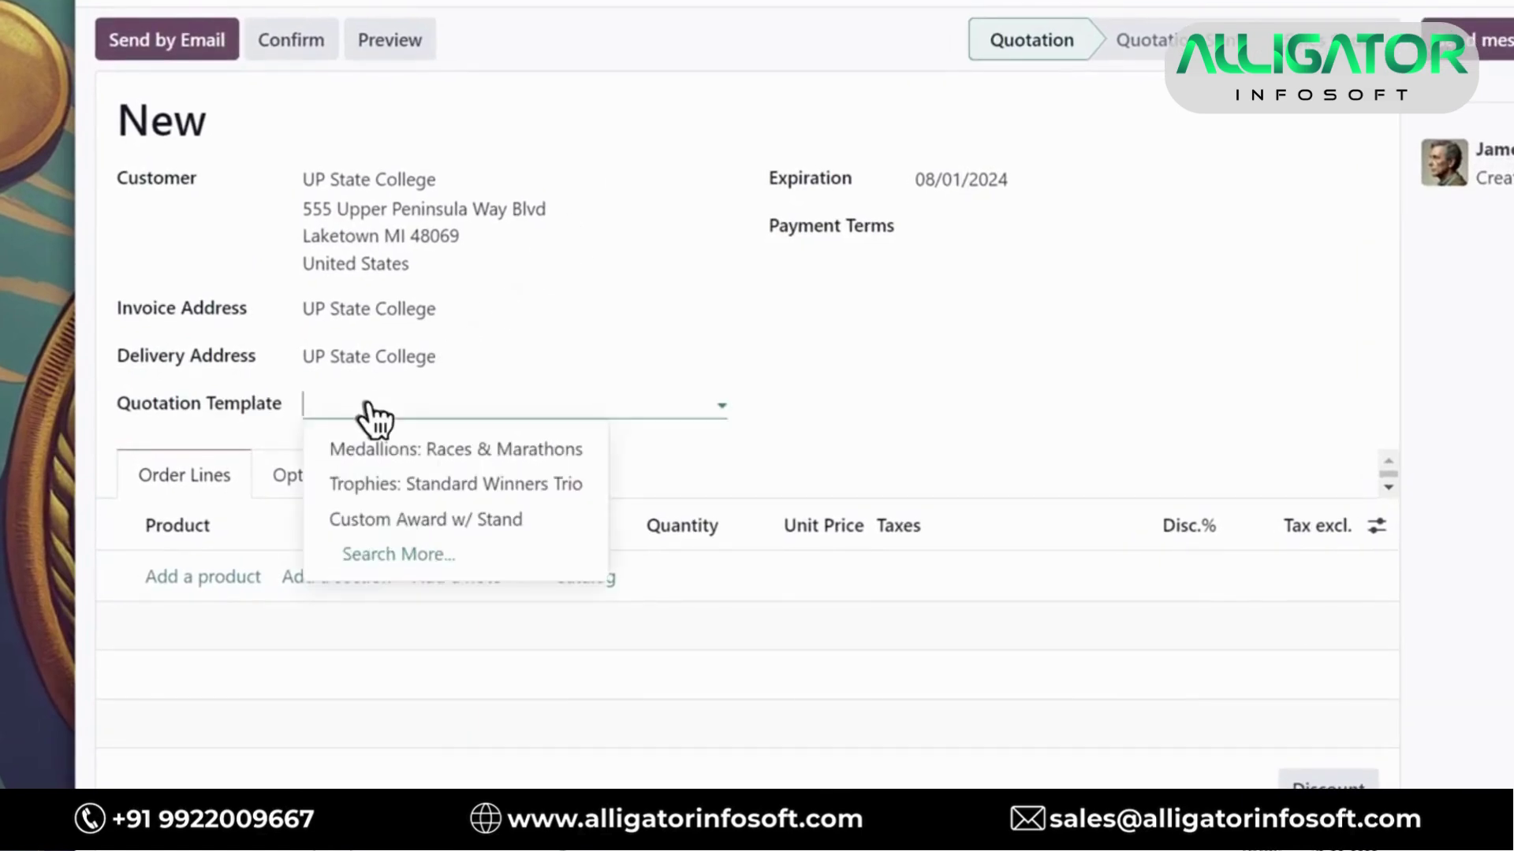
{"action": "left_click", "coordinate": [369, 449]}
{"action": "scroll", "coordinate": [366, 450], "scroll_direction": "down", "scroll_amount": 3}
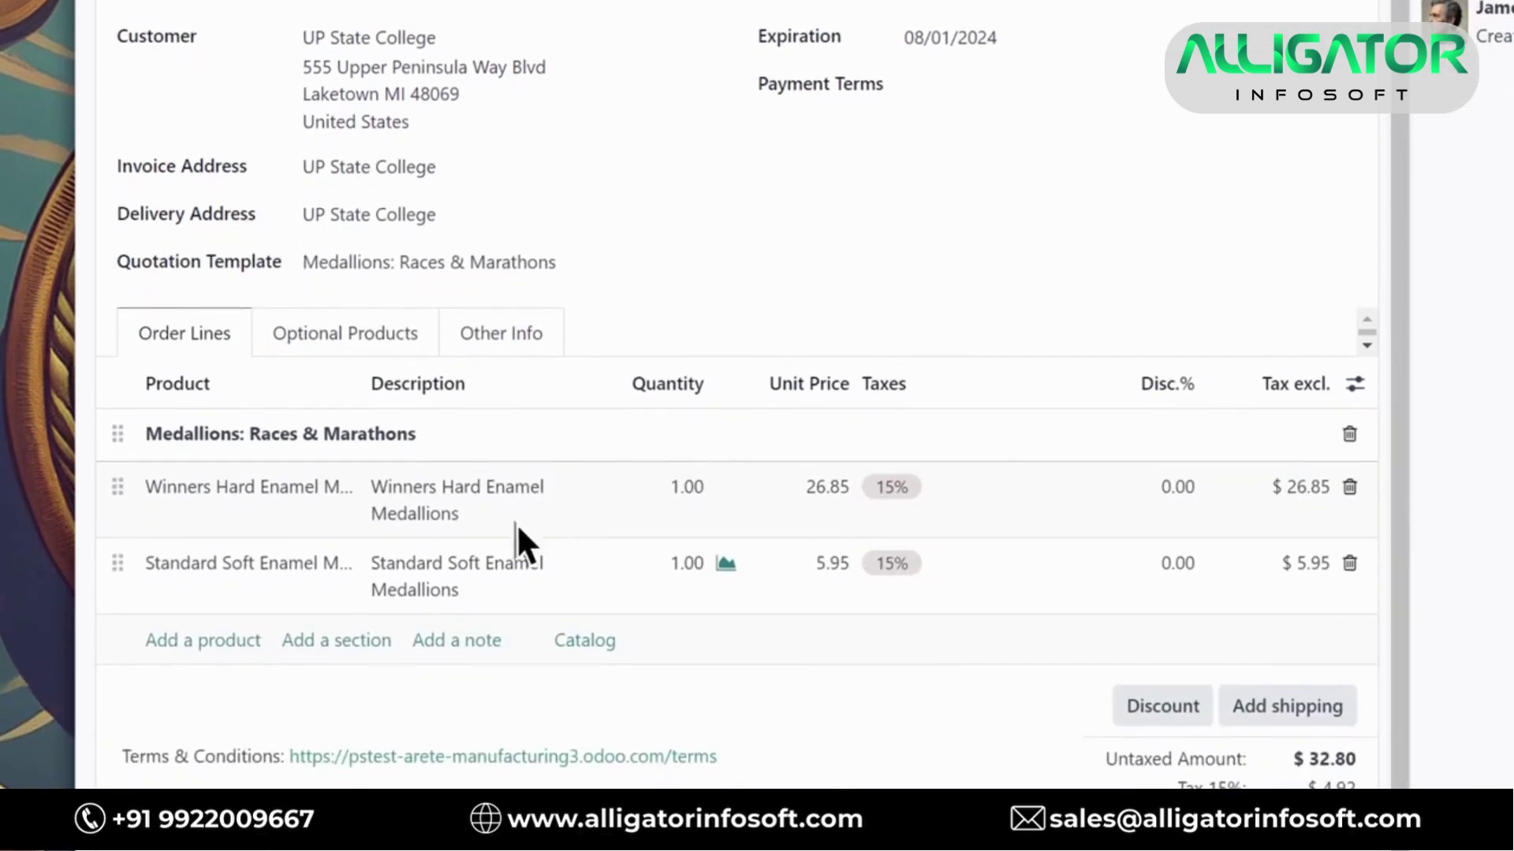
Add a 'Participatory Medals & Awards' section and move the soft enamel medallions under it
{"action": "left_click", "coordinate": [320, 643]}
{"action": "type", "text": "Participatory Medals & Awards"}
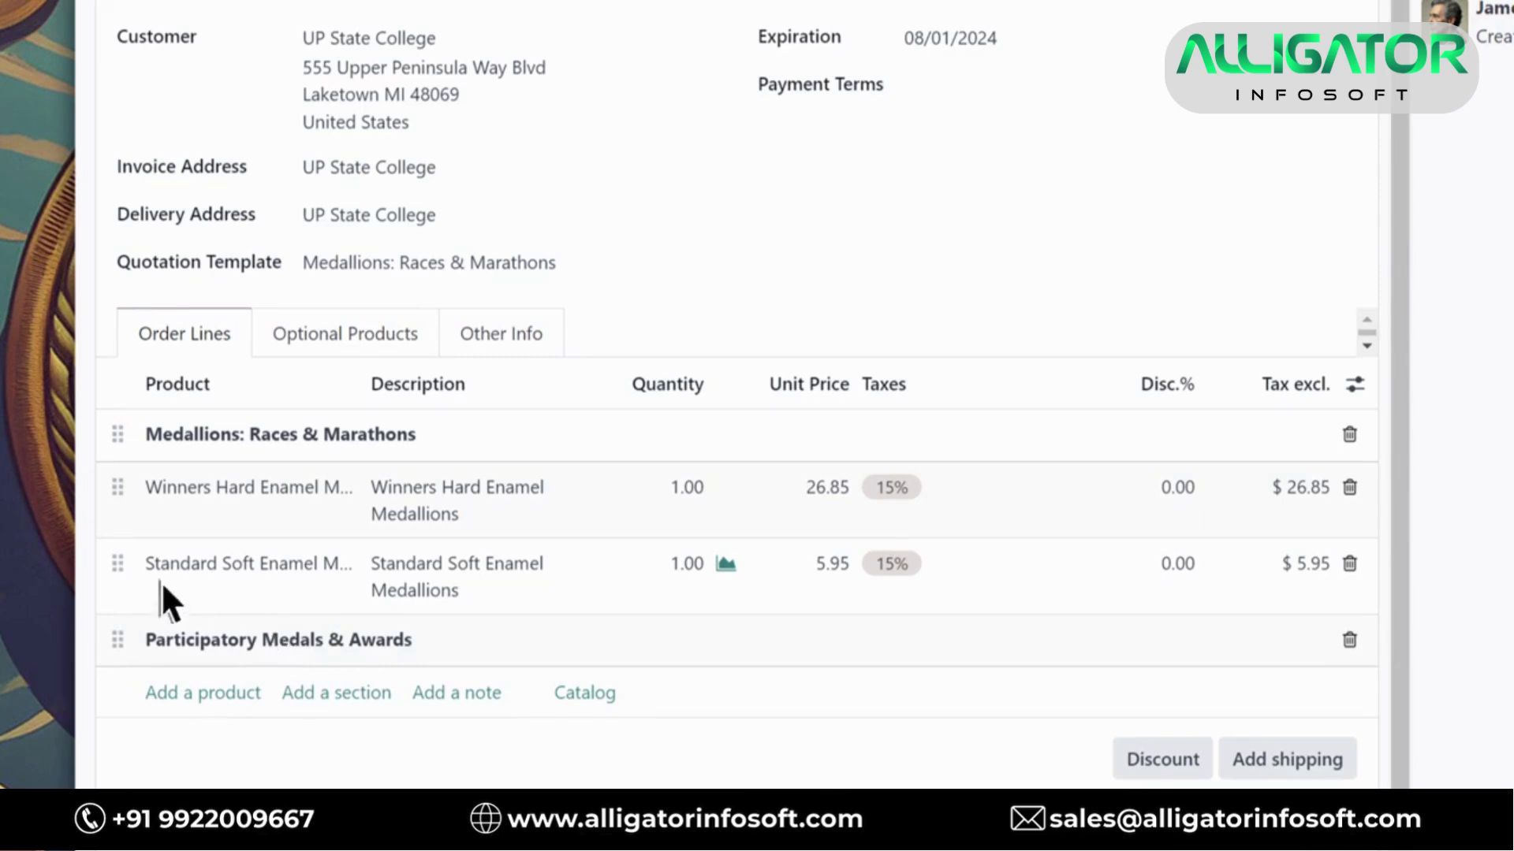
{"action": "left_click_drag", "start_coordinate": [116, 580], "coordinate": [128, 628]}
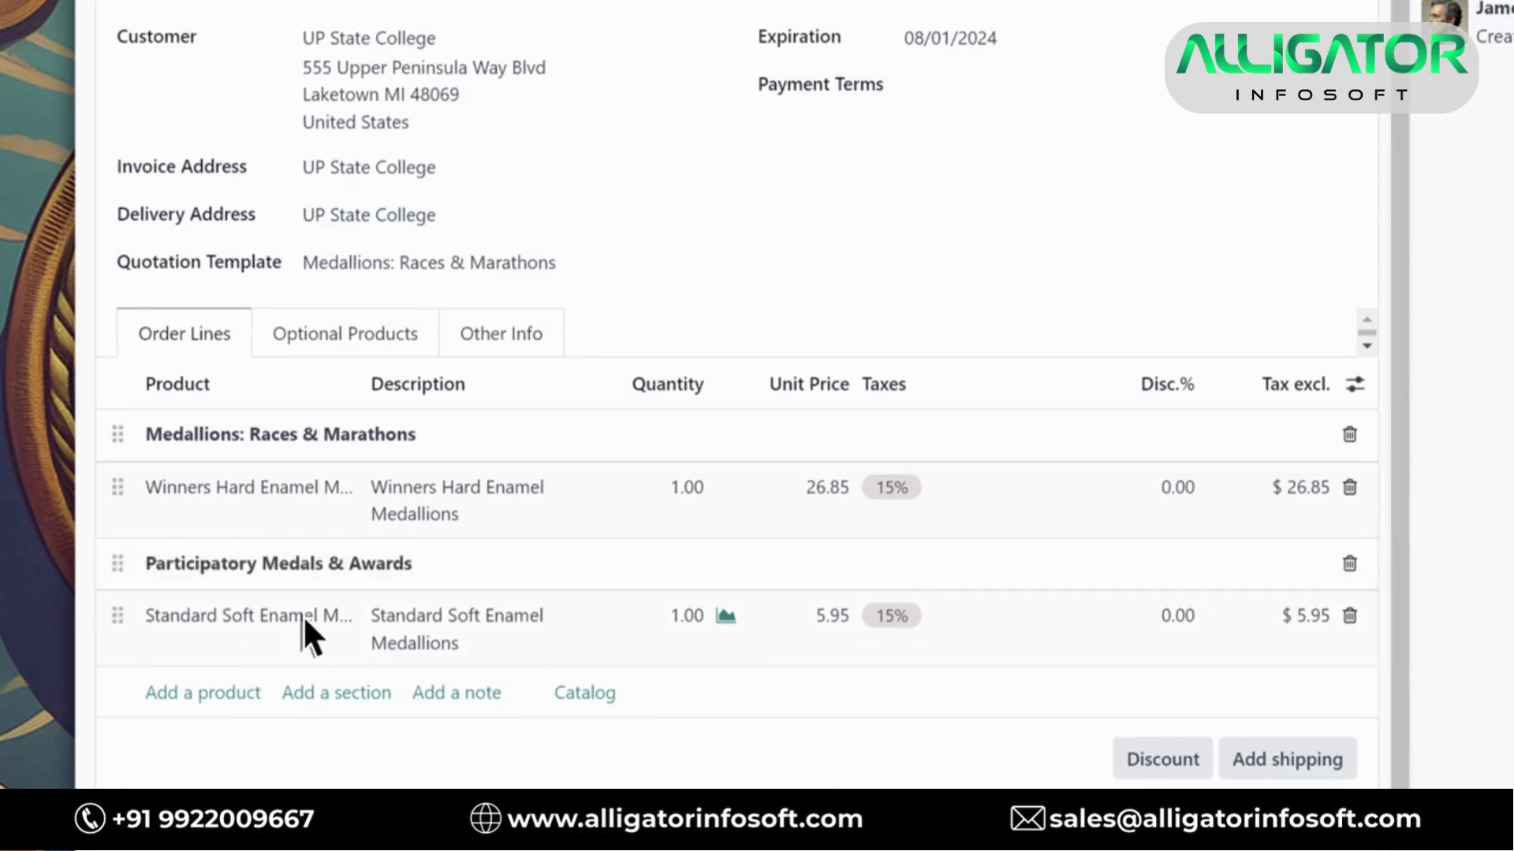
Set the winners medallions quantity to 3 and the soft enamel medallions to 600
{"action": "left_click", "coordinate": [686, 488]}
{"action": "type", "text": "3"}
{"action": "left_click", "coordinate": [688, 488]}
{"action": "left_click", "coordinate": [686, 616]}
{"action": "type", "text": "600"}
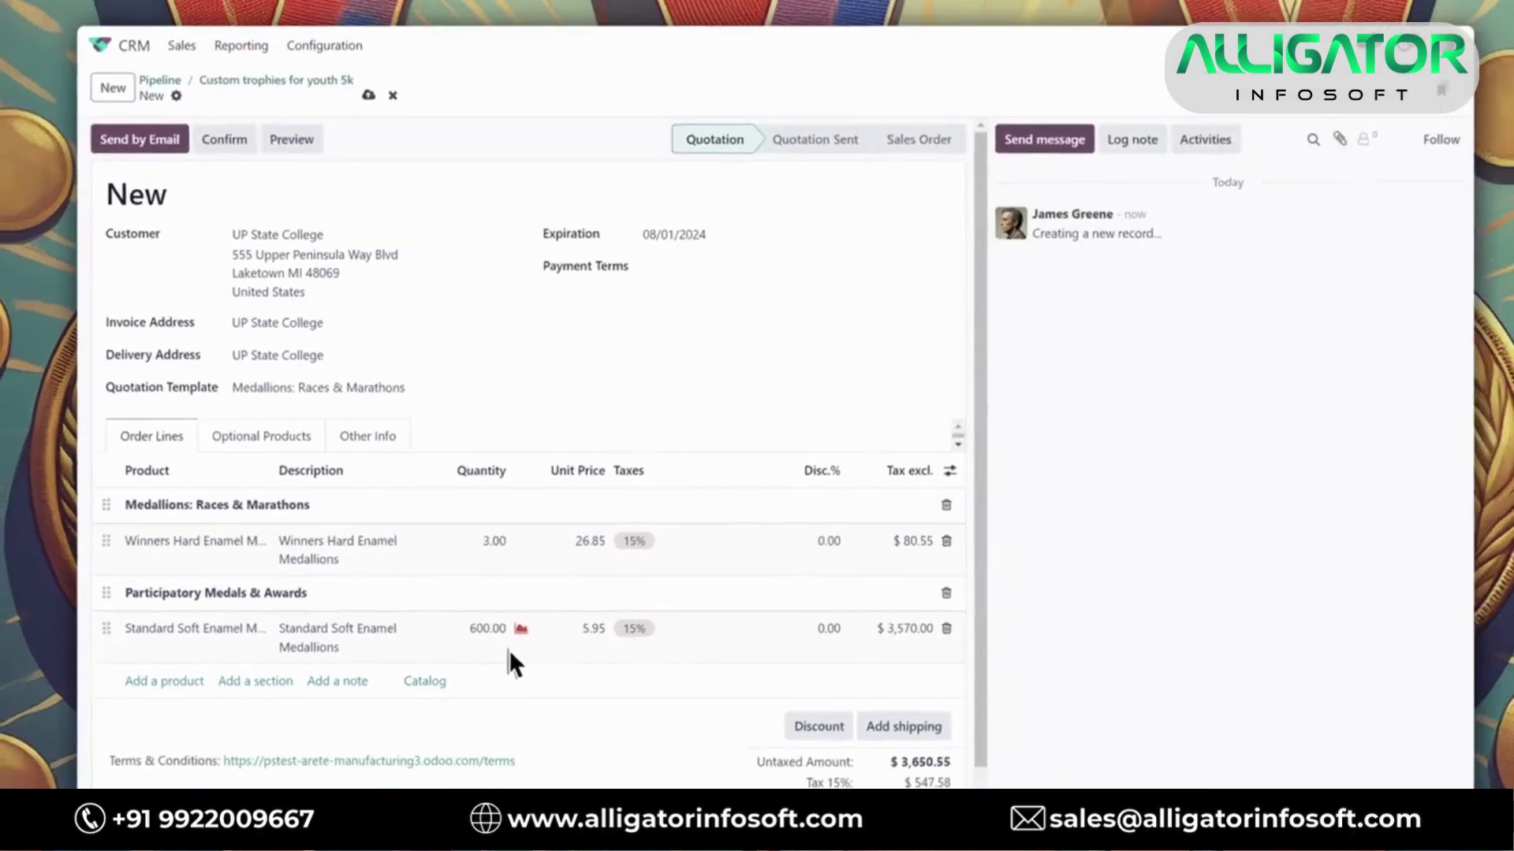
Save quotation S00008 and log a note telling the MFG team more Soft Enamel Medallions may be needed
{"action": "left_click", "coordinate": [1106, 158]}
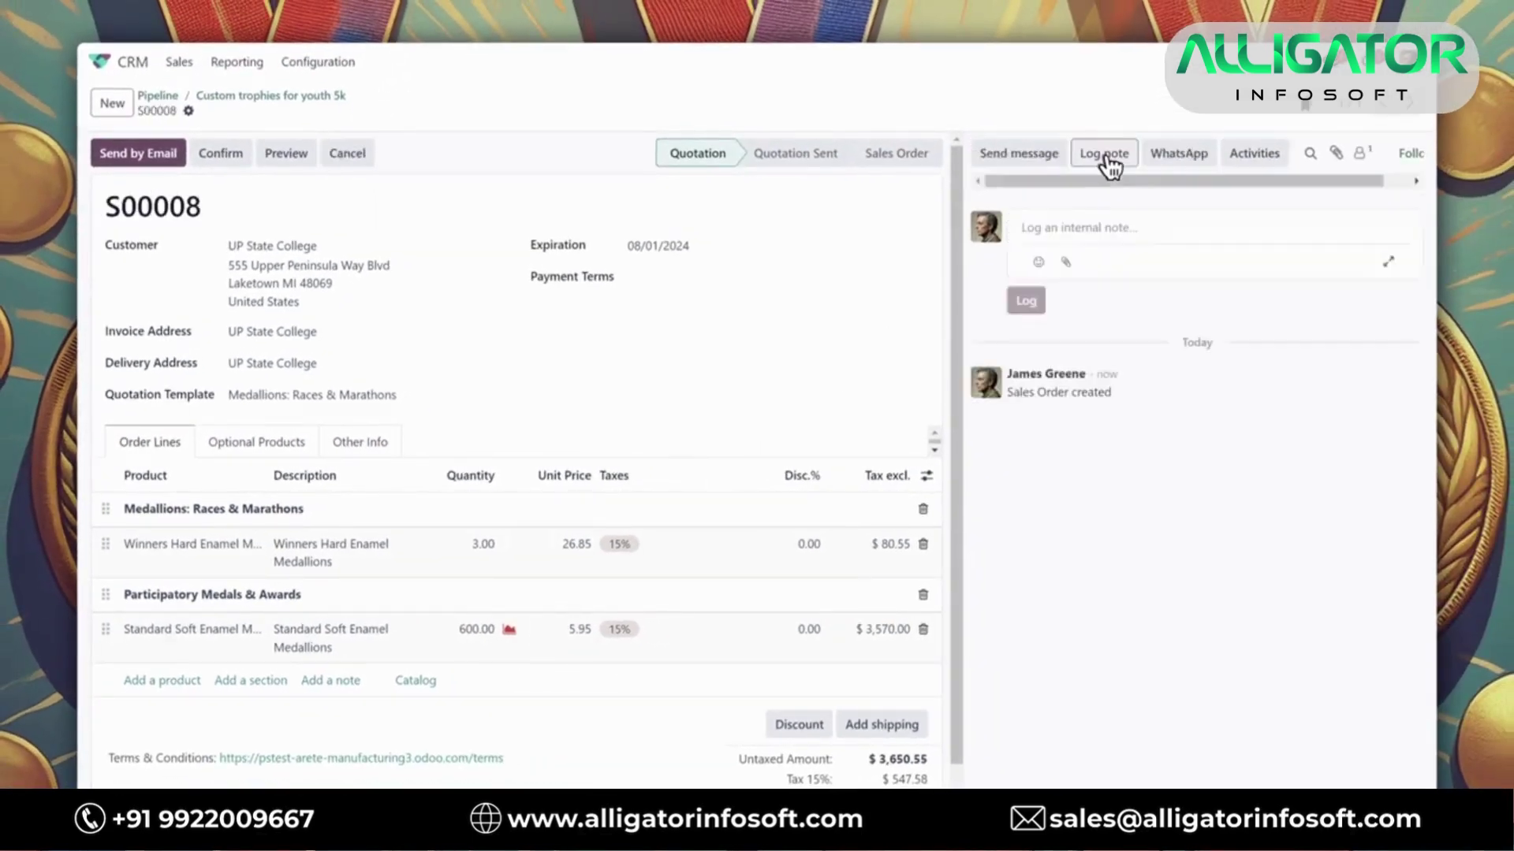
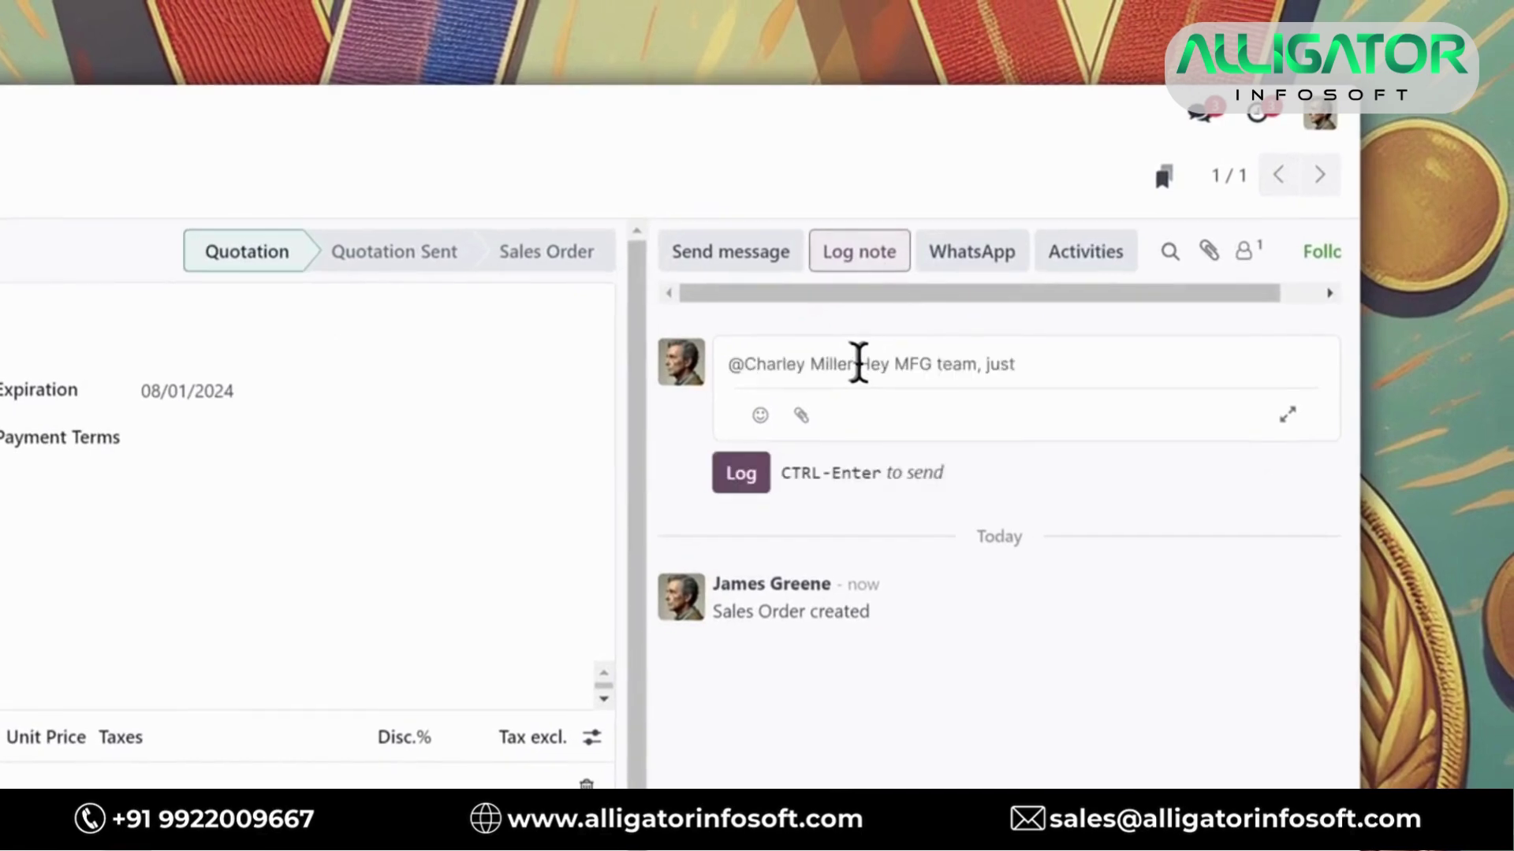
{"action": "type", "text": " an FYI we might need more Soft Enamel Medallions produced soon. Standard, no s"}
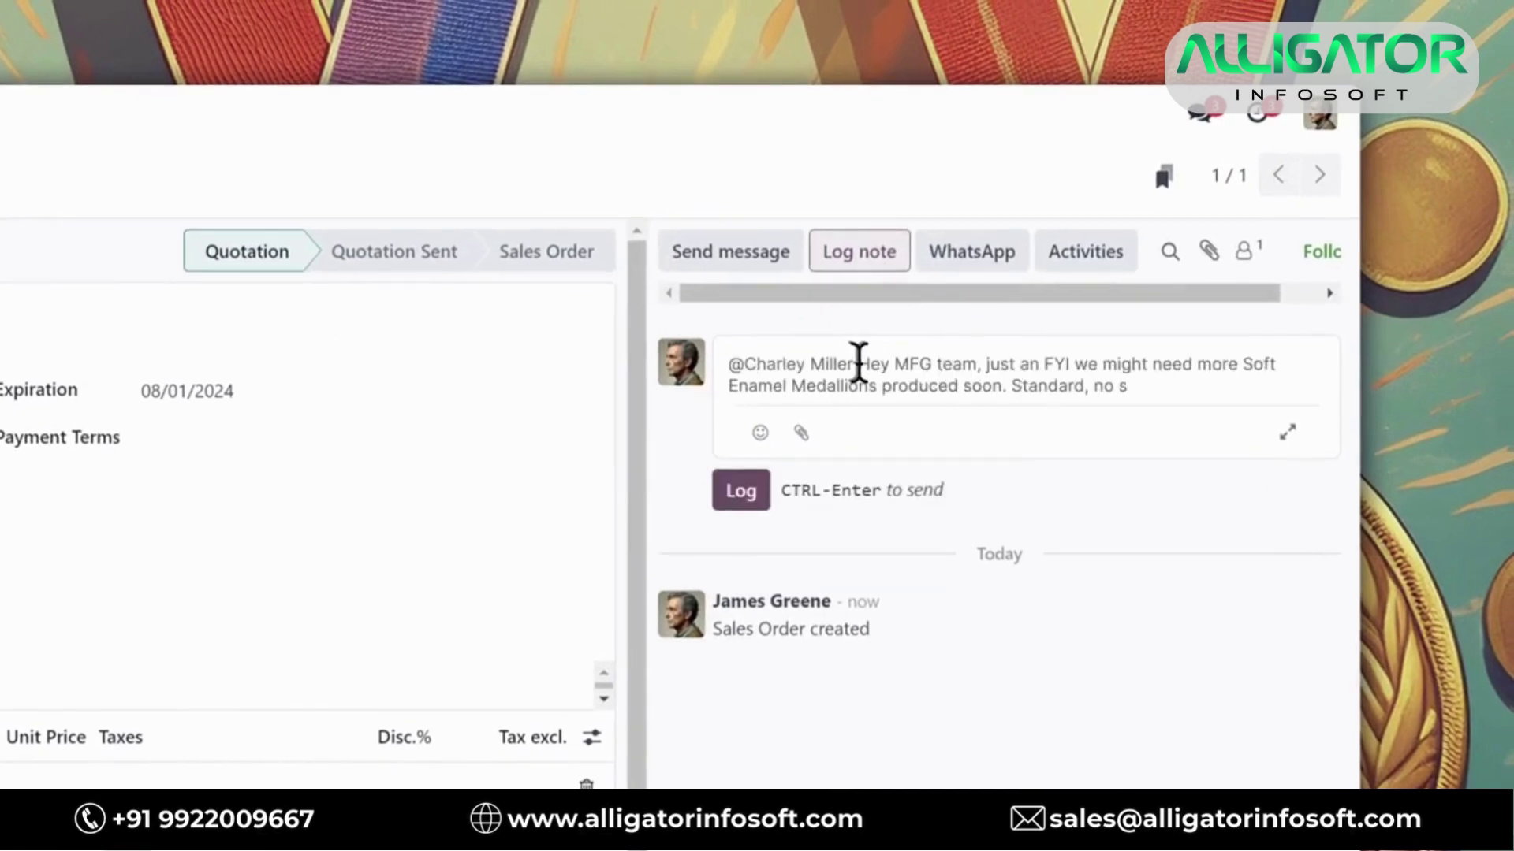
{"action": "type", "text": "pecial markings or engravings. The quote I'm working on here says we're low inventory and their event is in a few weeks, you should see an"}
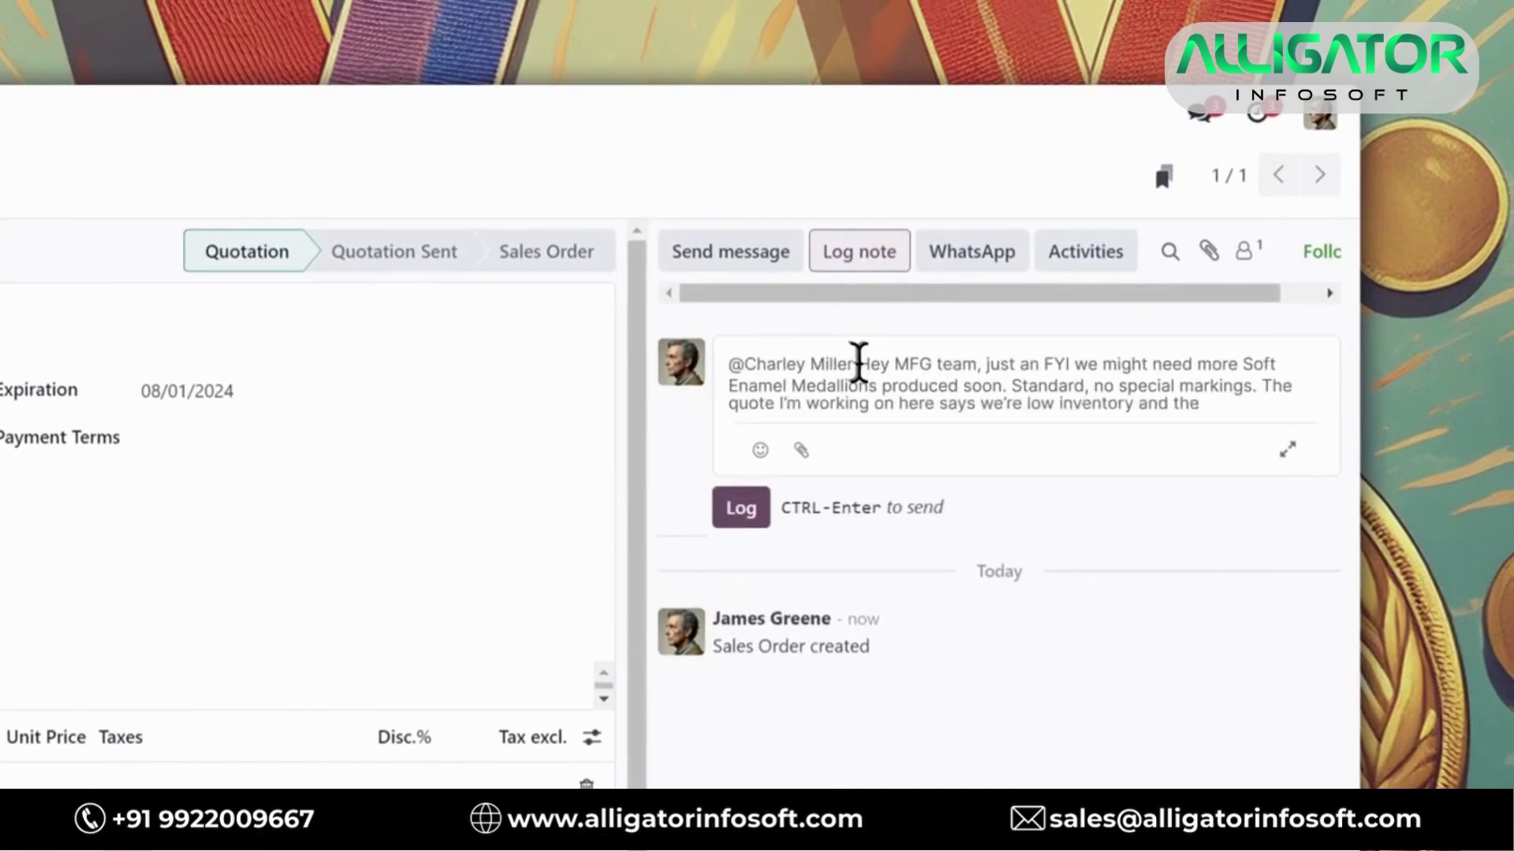
{"action": "type", "text": " MTO for them"}
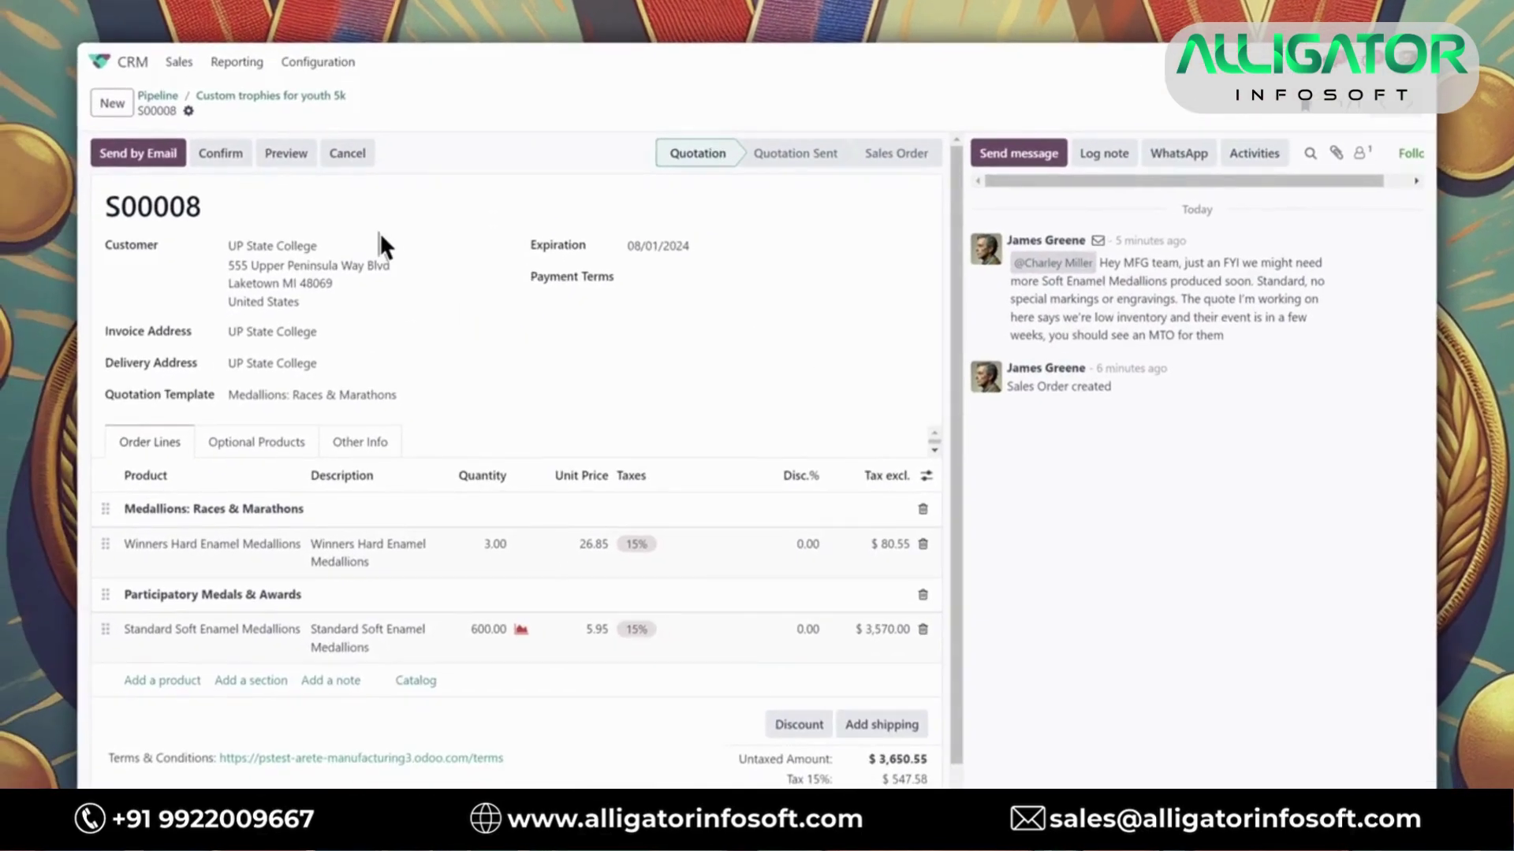
{"action": "left_click", "coordinate": [287, 155]}
Review S00008 in the customer portal preview, then generate its PDF Quote
{"action": "scroll", "coordinate": [474, 494], "scroll_direction": "down", "scroll_amount": 3}
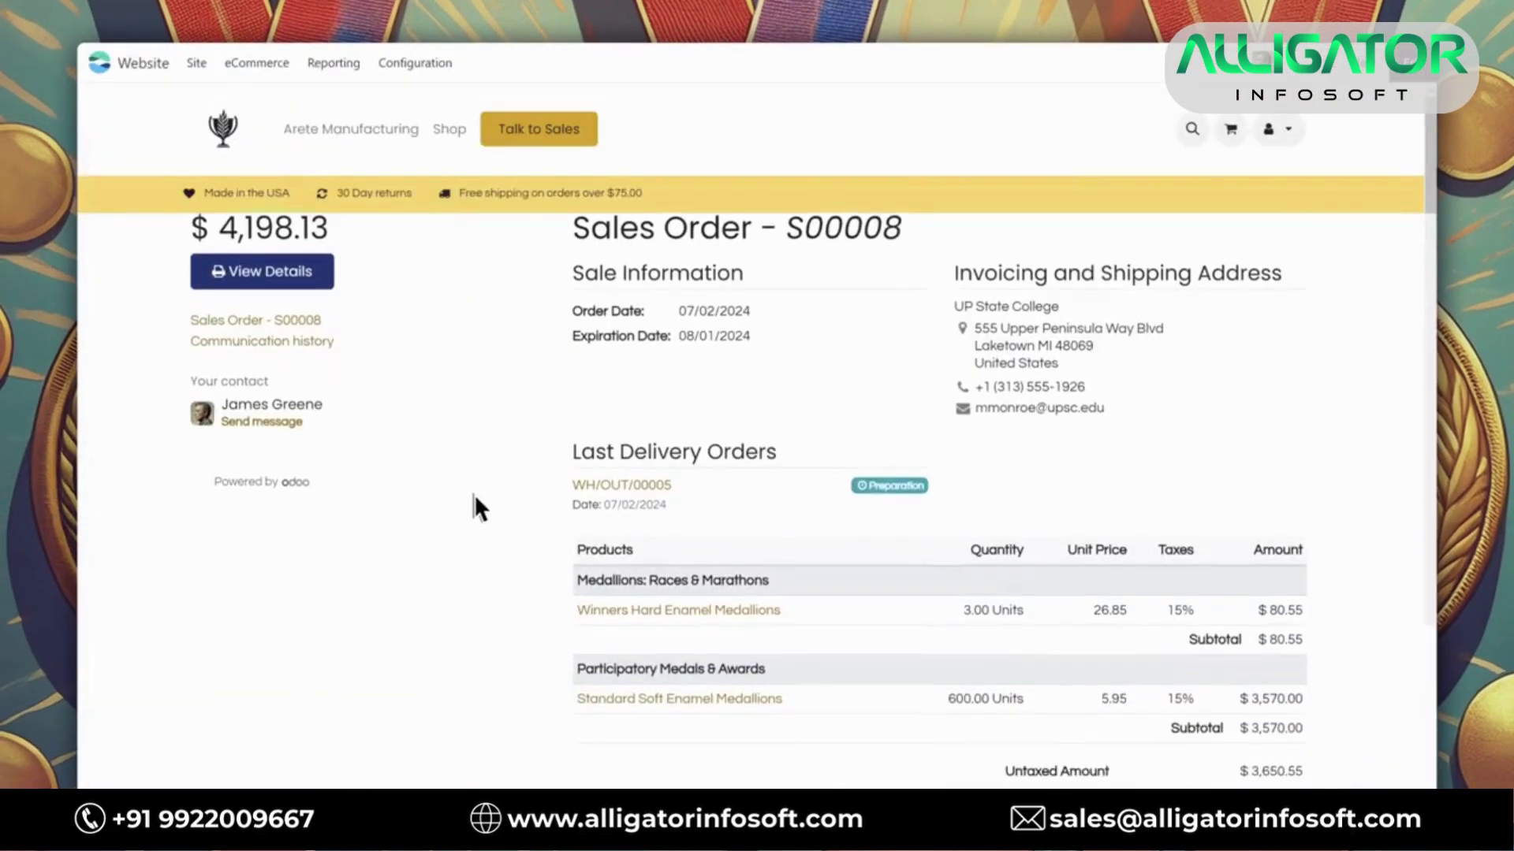
{"action": "scroll", "coordinate": [474, 496], "scroll_direction": "up", "scroll_amount": 3}
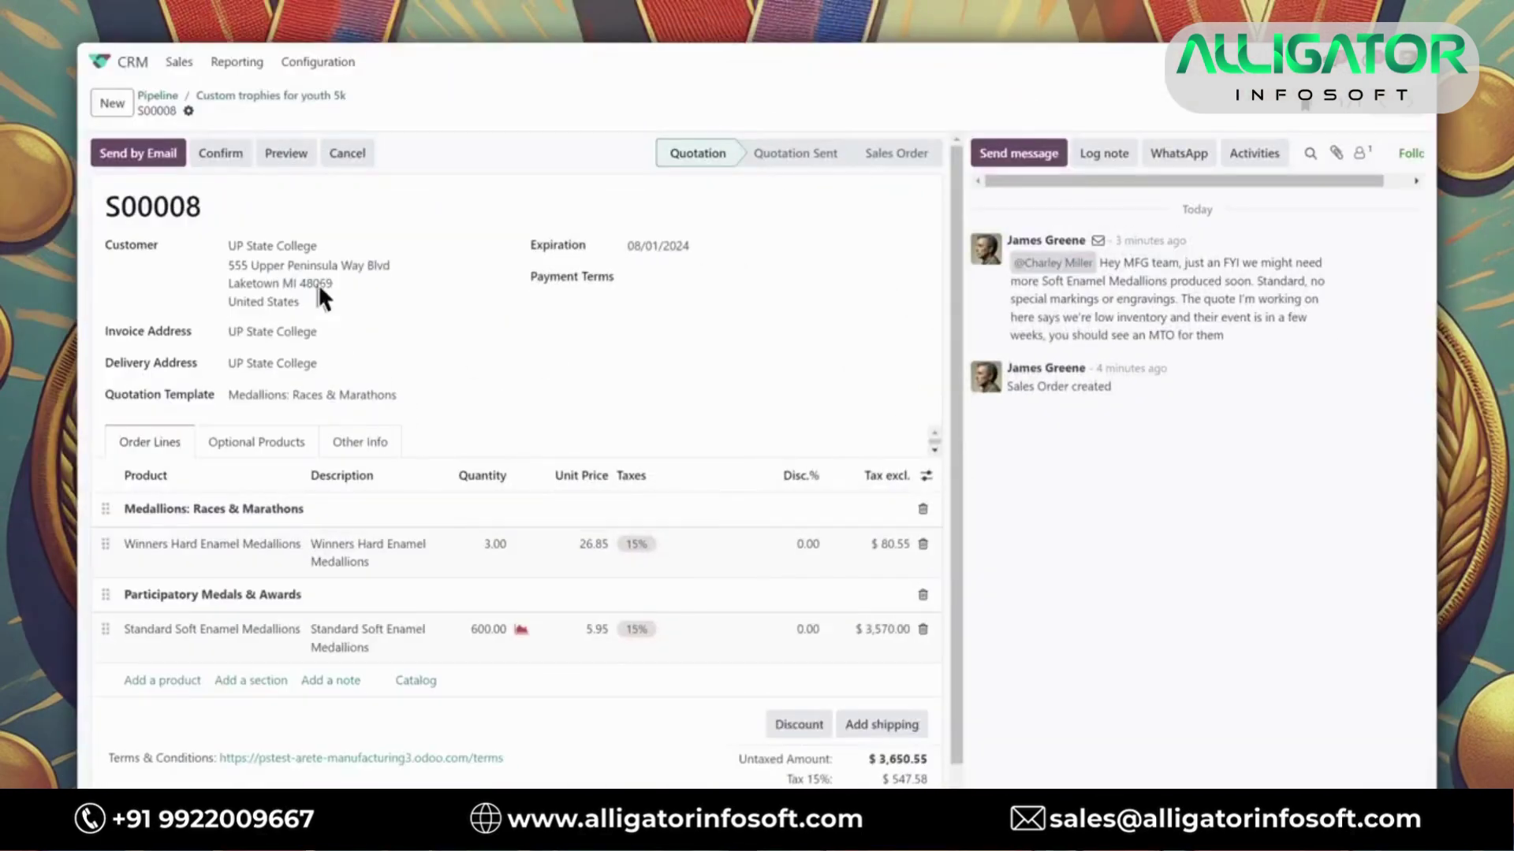
{"action": "left_click", "coordinate": [189, 112]}
{"action": "left_click", "coordinate": [410, 143]}
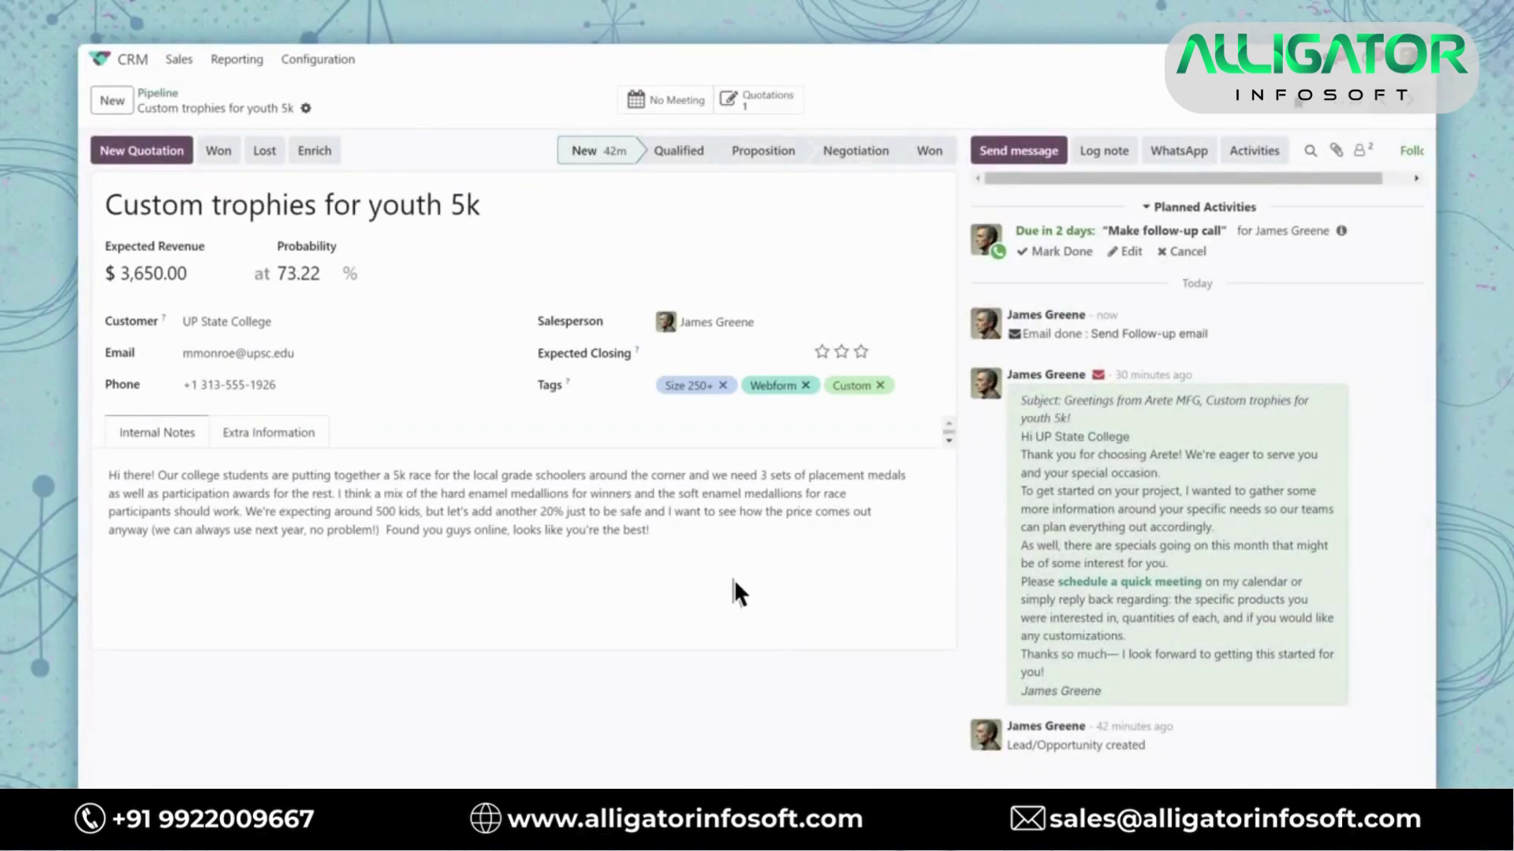
Check the lead's contact, marketing and tracking details, then go back to the pipeline kanban
{"action": "left_click", "coordinate": [284, 436]}
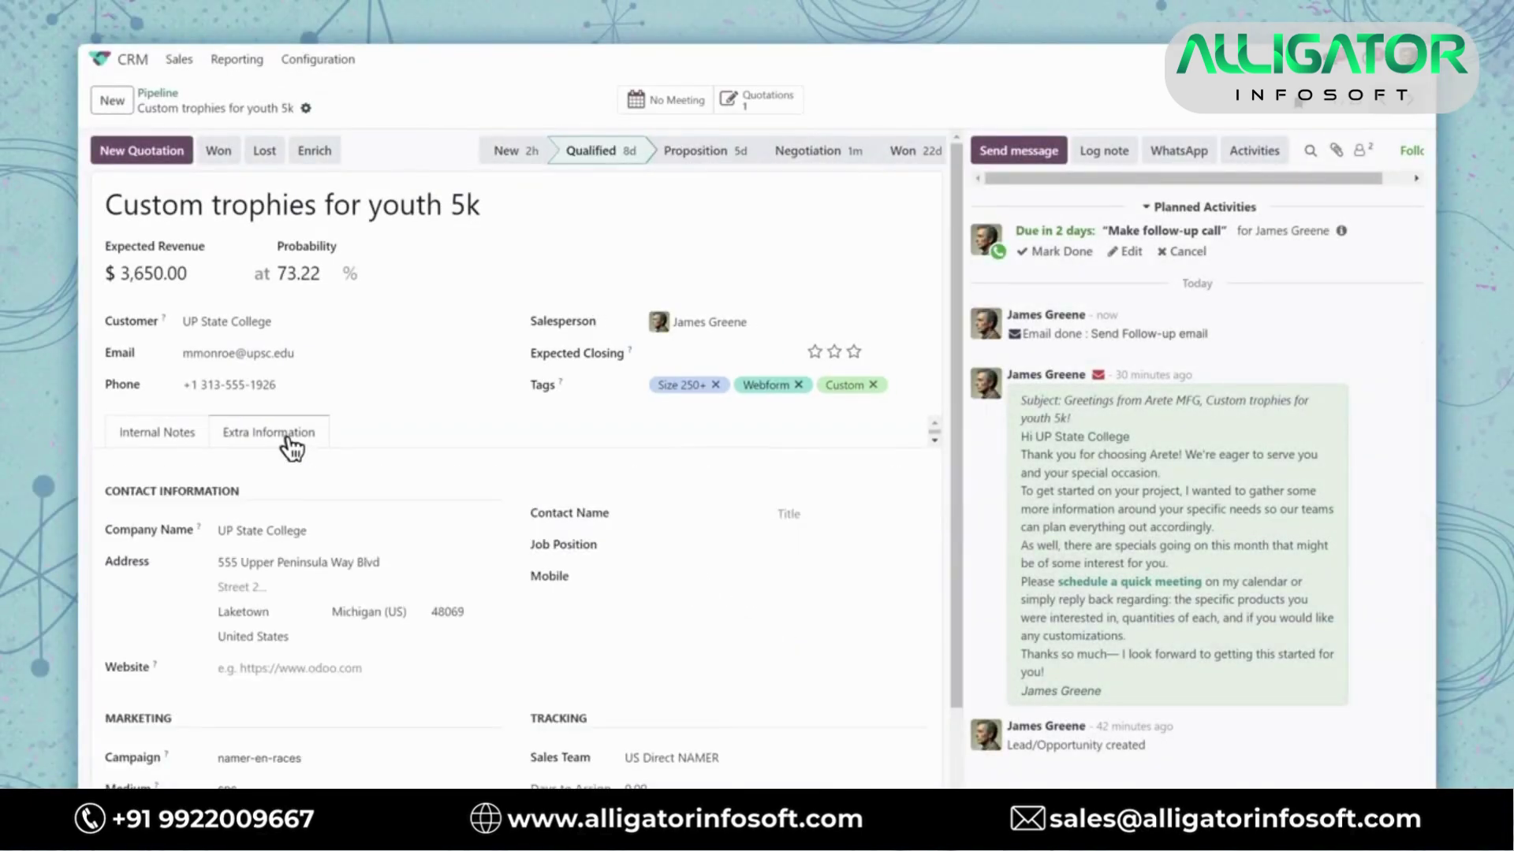
{"action": "scroll", "coordinate": [286, 441], "scroll_direction": "down", "scroll_amount": 3}
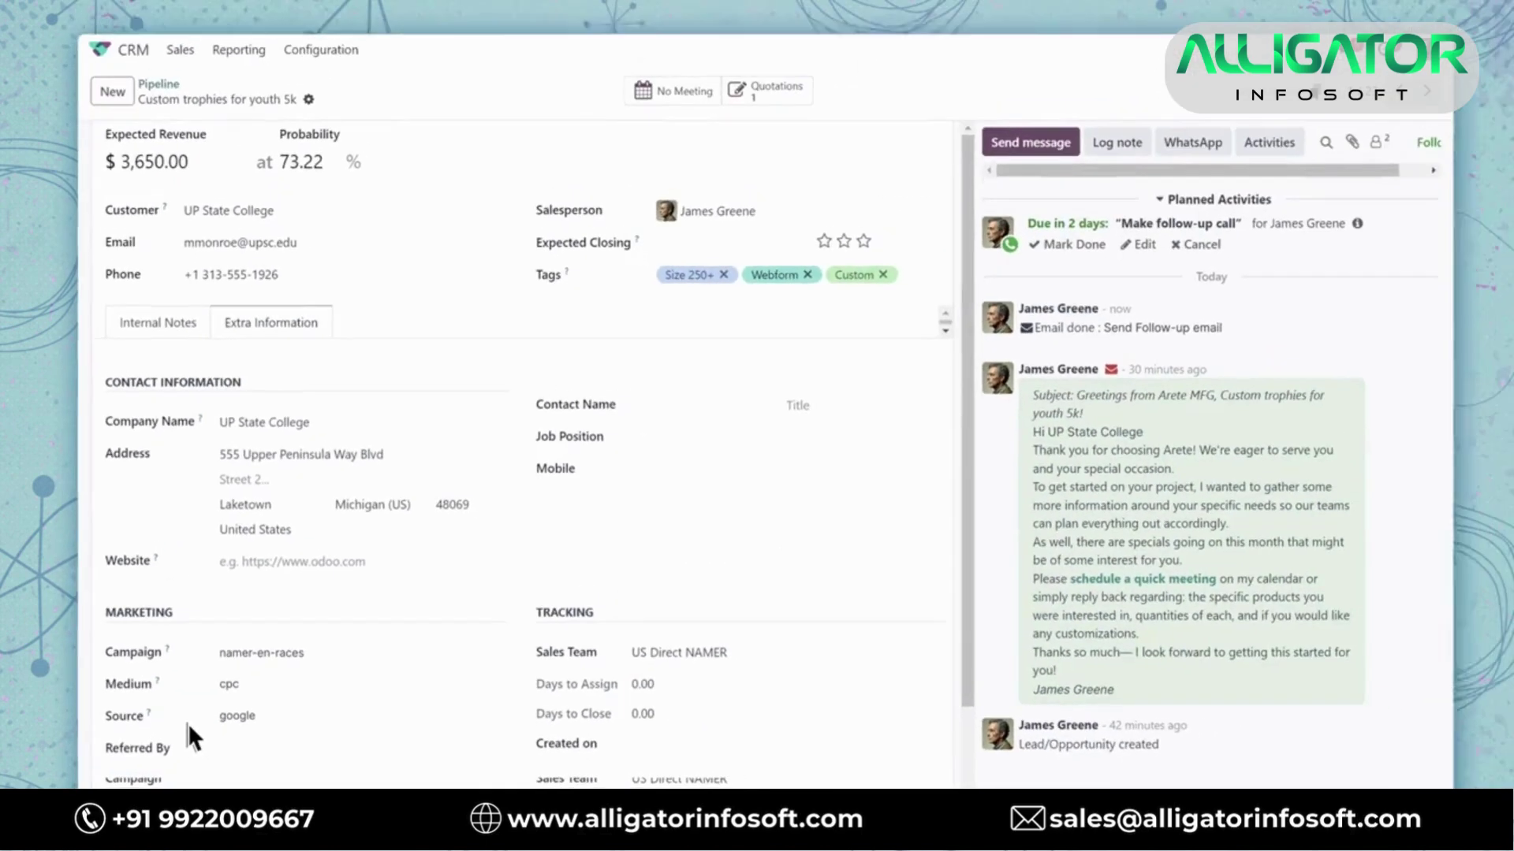
{"action": "left_click", "coordinate": [157, 93]}
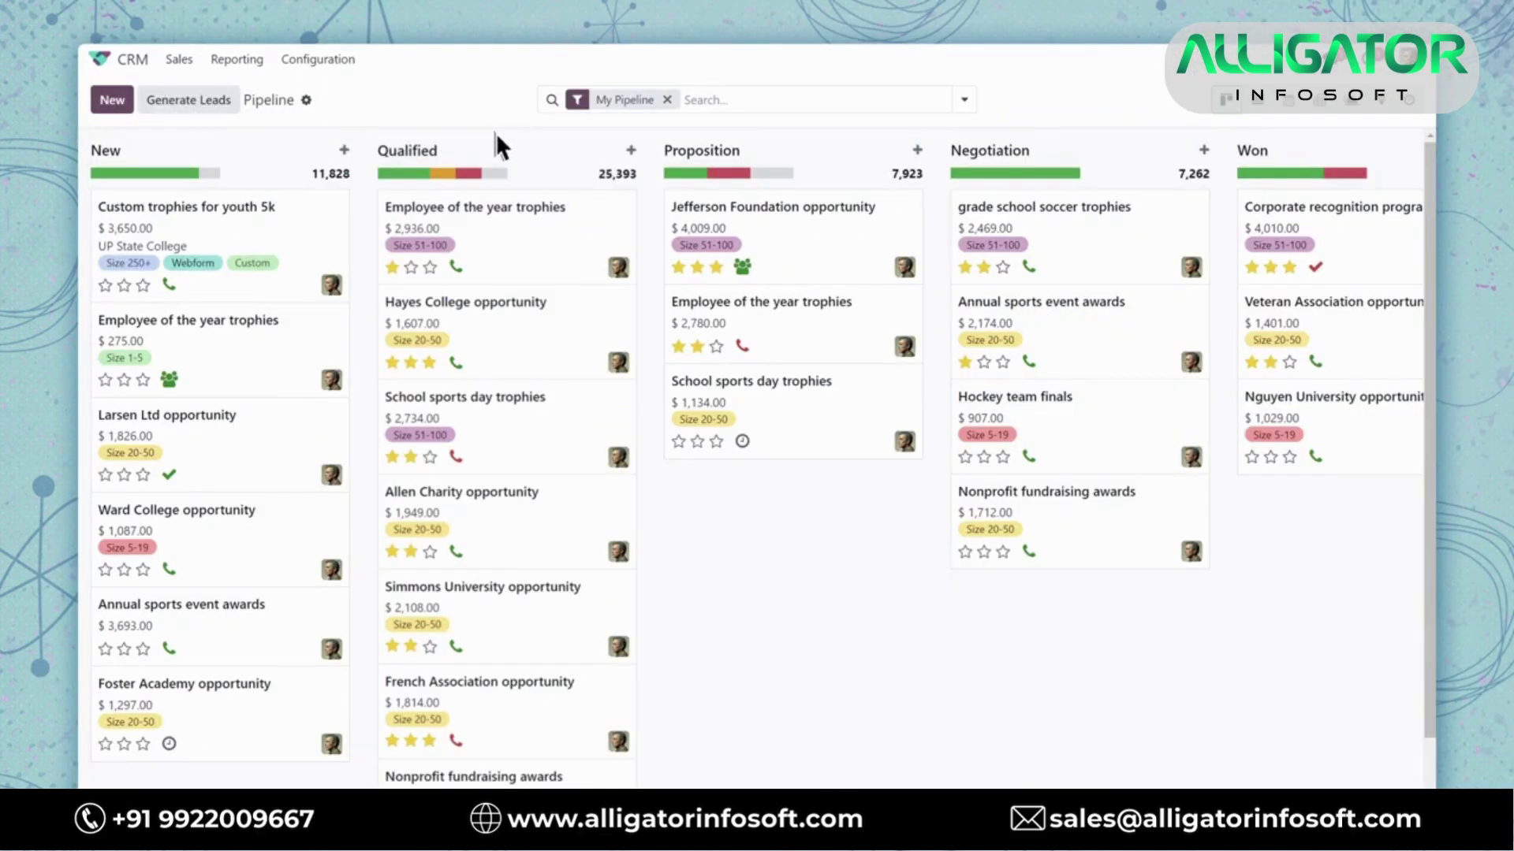
Replace the My Pipeline filter with the [MKT] W/L: Paid Search (NA) saved search
{"action": "left_click", "coordinate": [667, 100]}
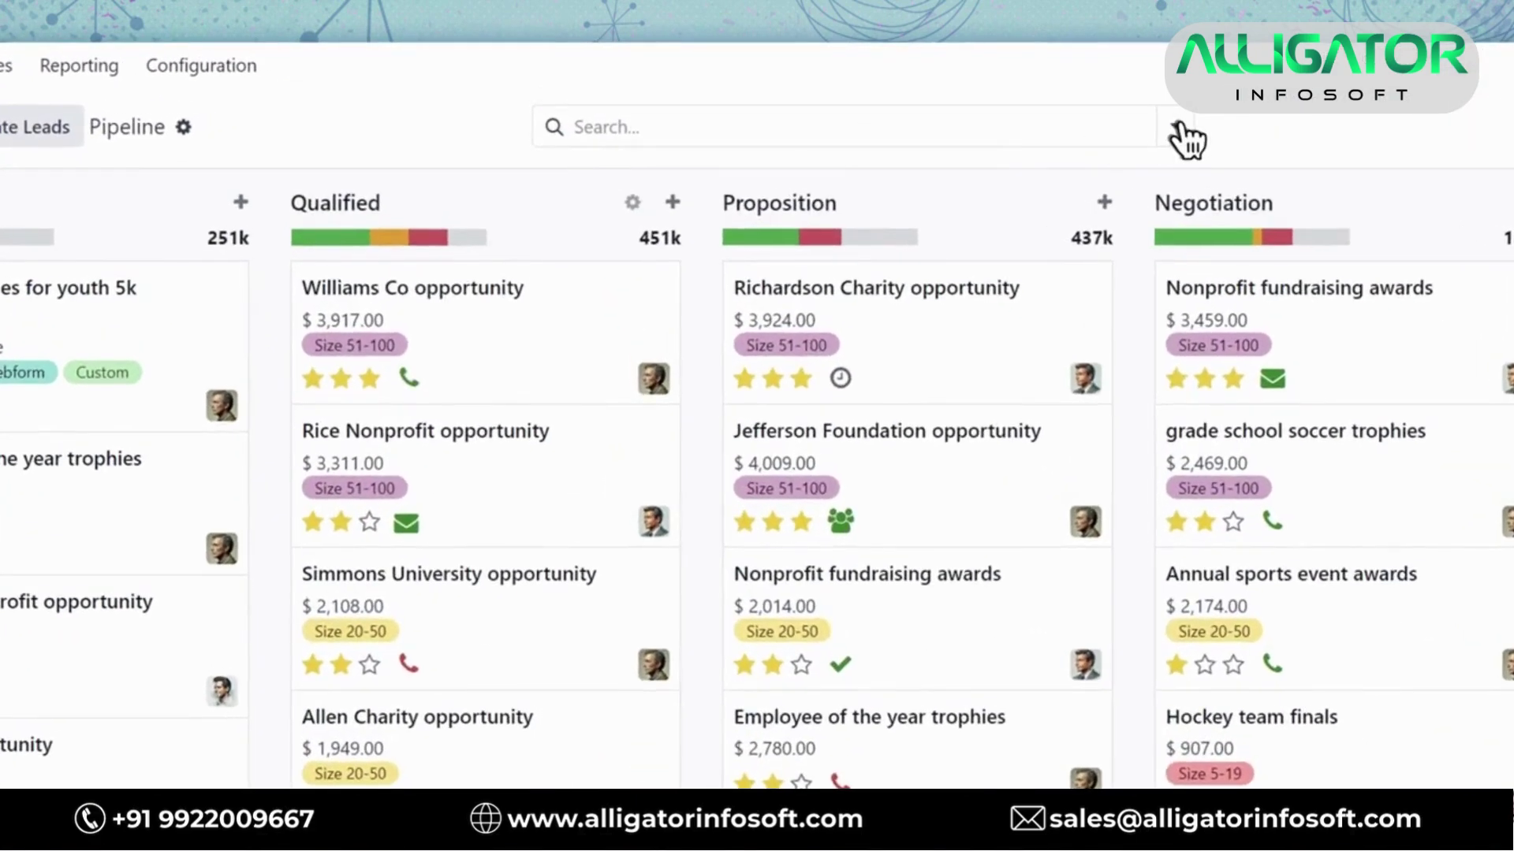
{"action": "left_click", "coordinate": [963, 99]}
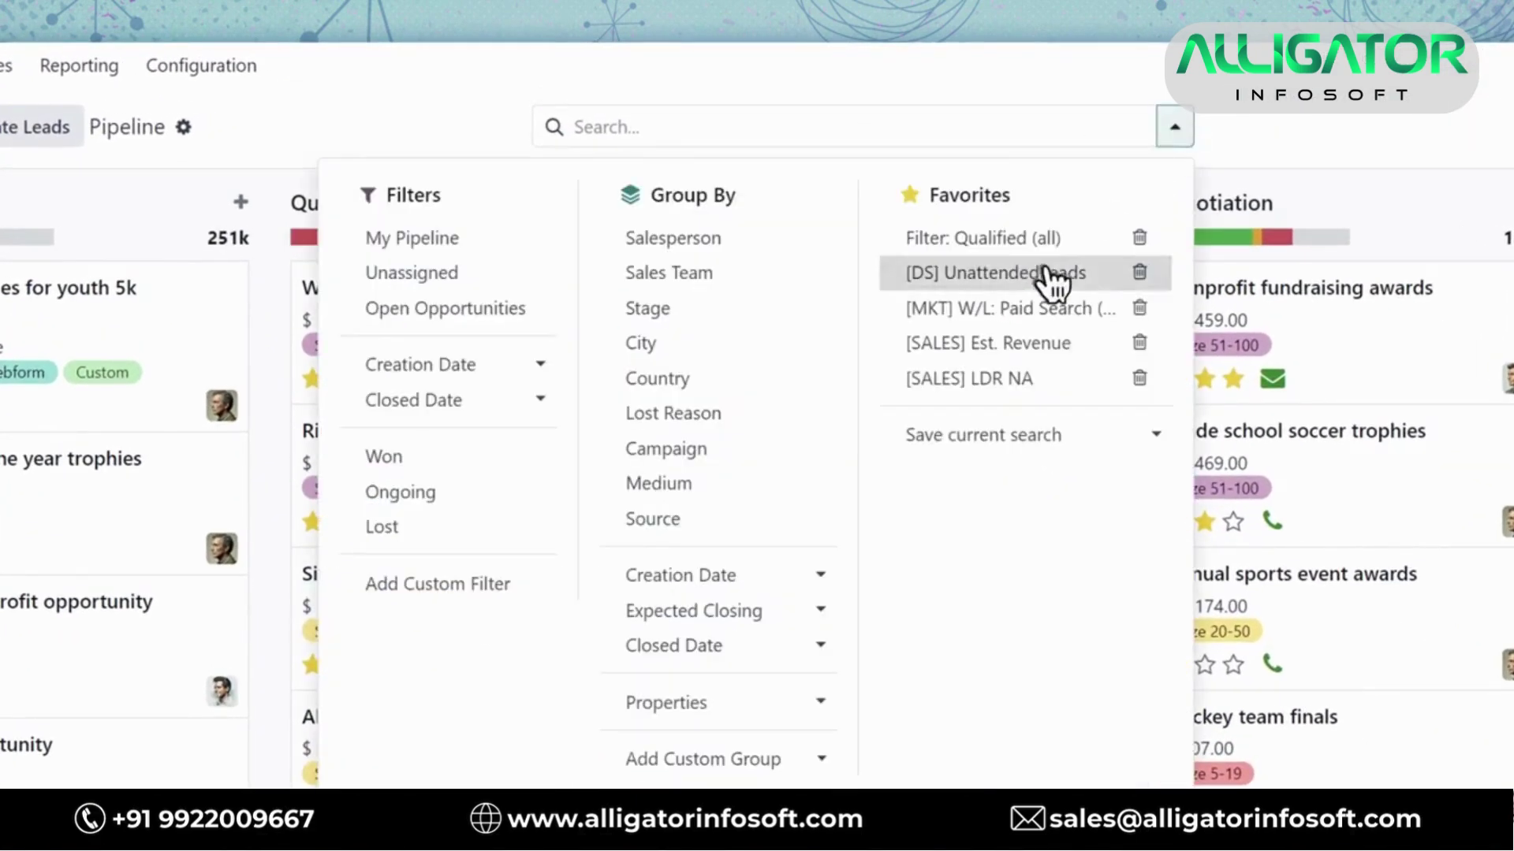
{"action": "left_click", "coordinate": [1008, 310]}
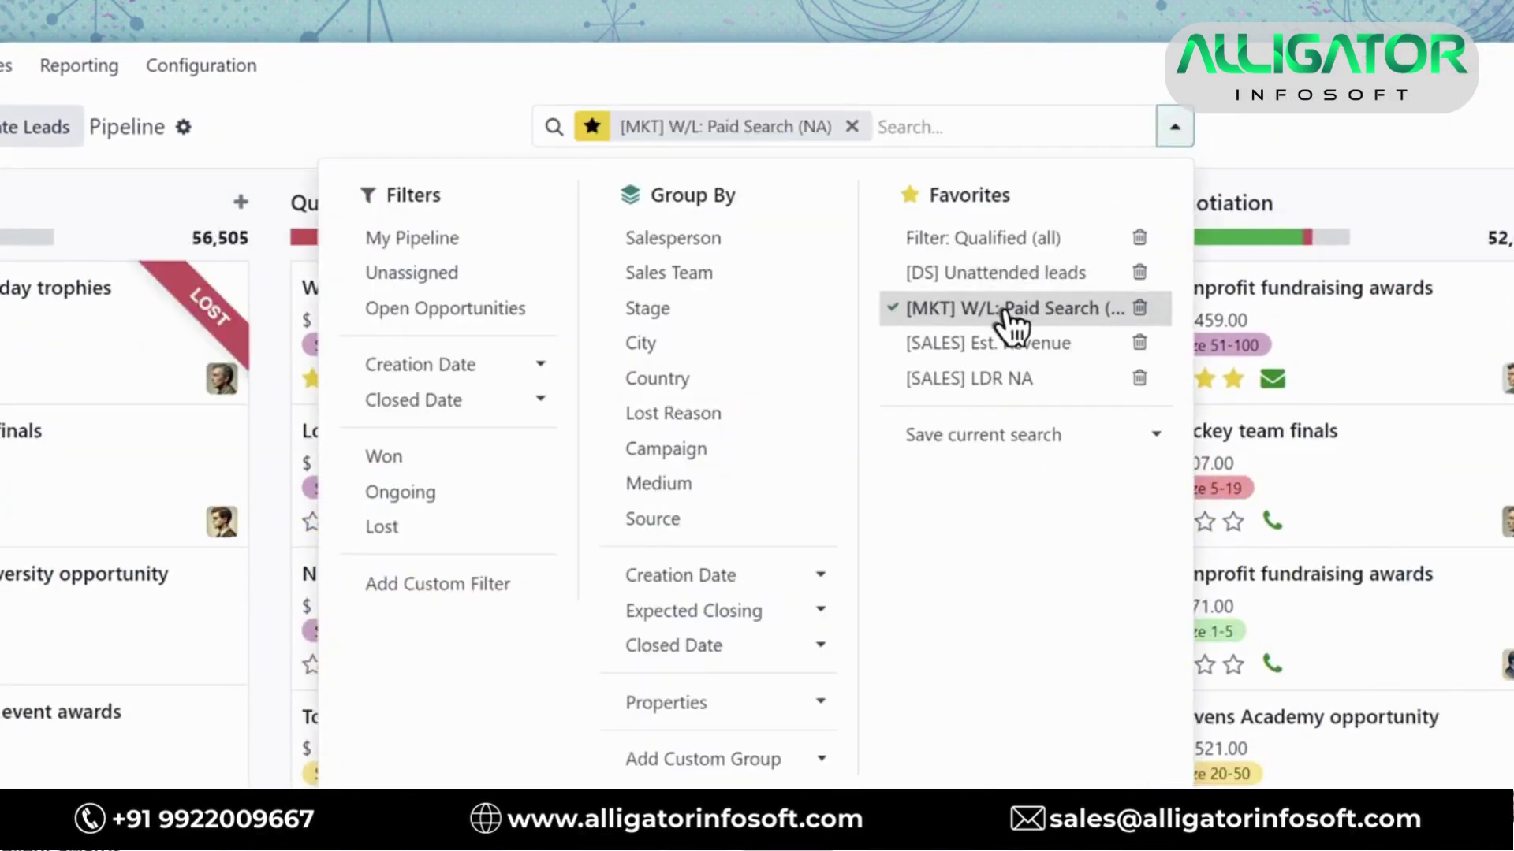
Add a Created on >= 01/01/2024 condition to the search and group the leads by Stage
{"action": "left_click", "coordinate": [591, 128]}
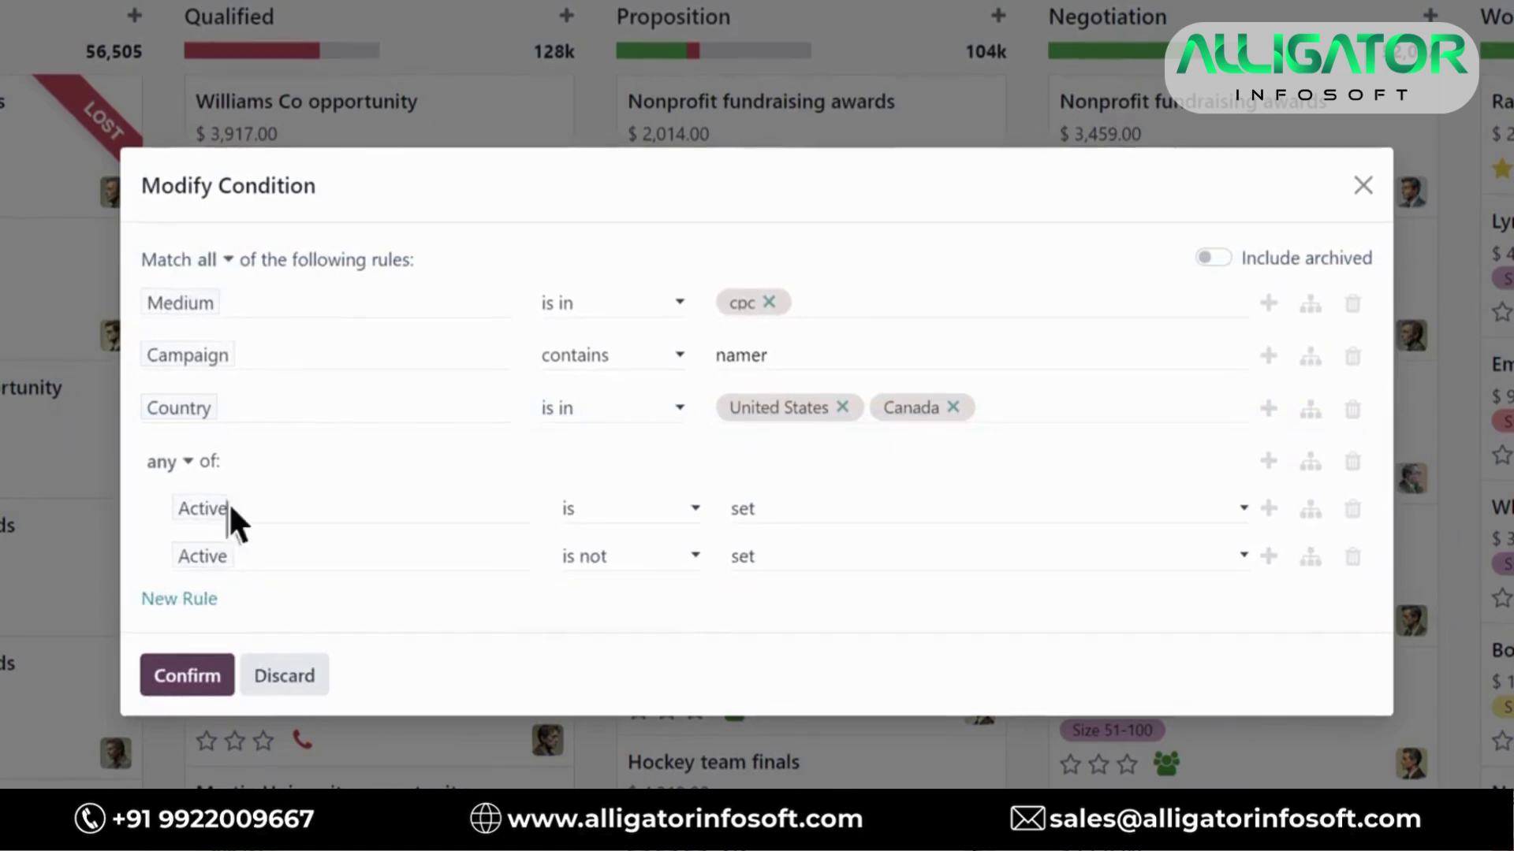
{"action": "left_click", "coordinate": [189, 600]}
{"action": "left_click", "coordinate": [185, 609]}
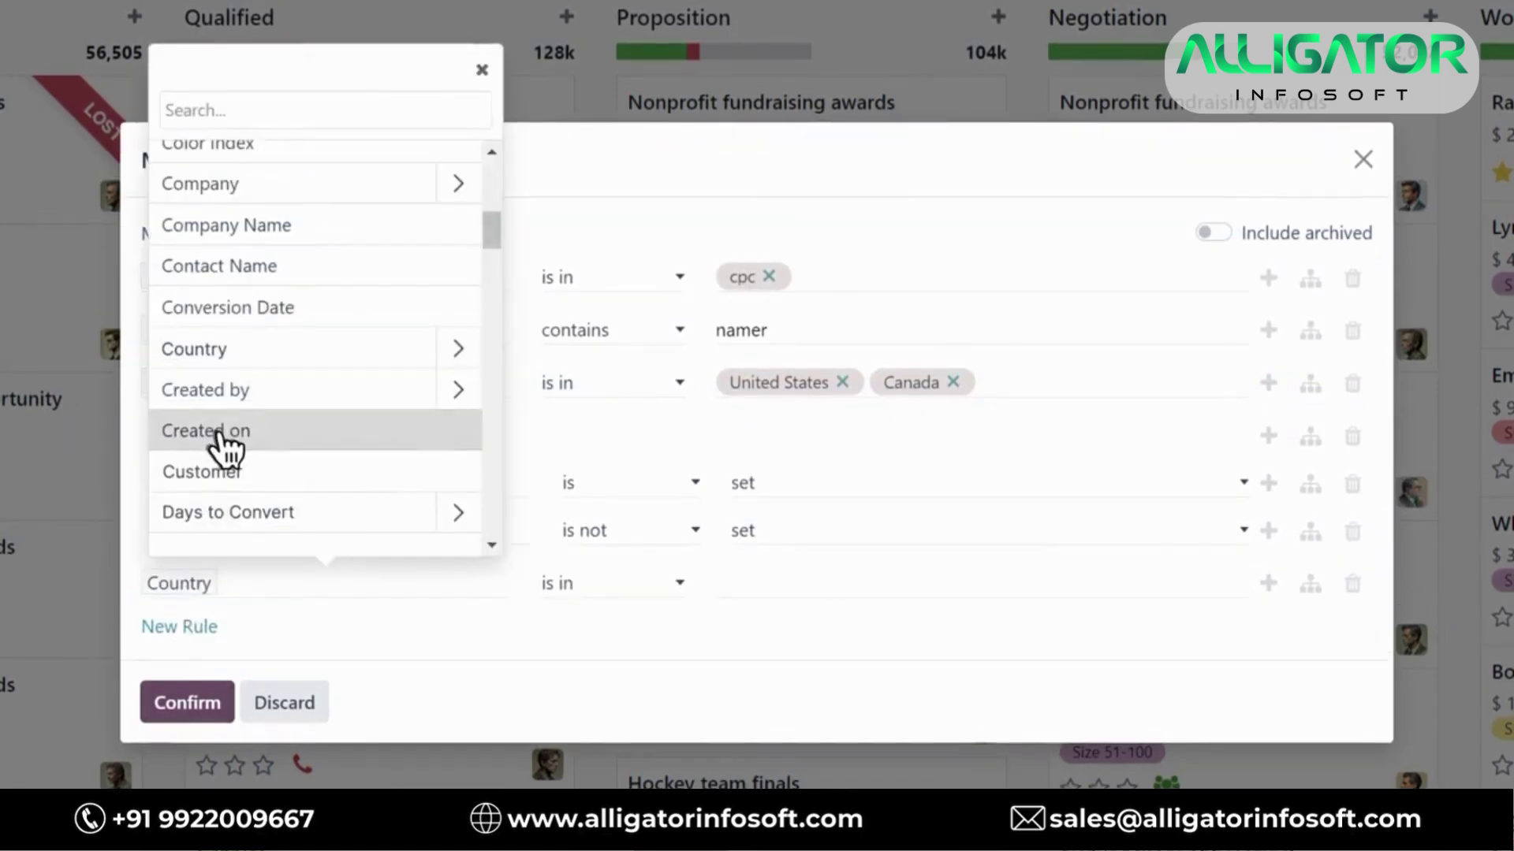
{"action": "left_click", "coordinate": [221, 441]}
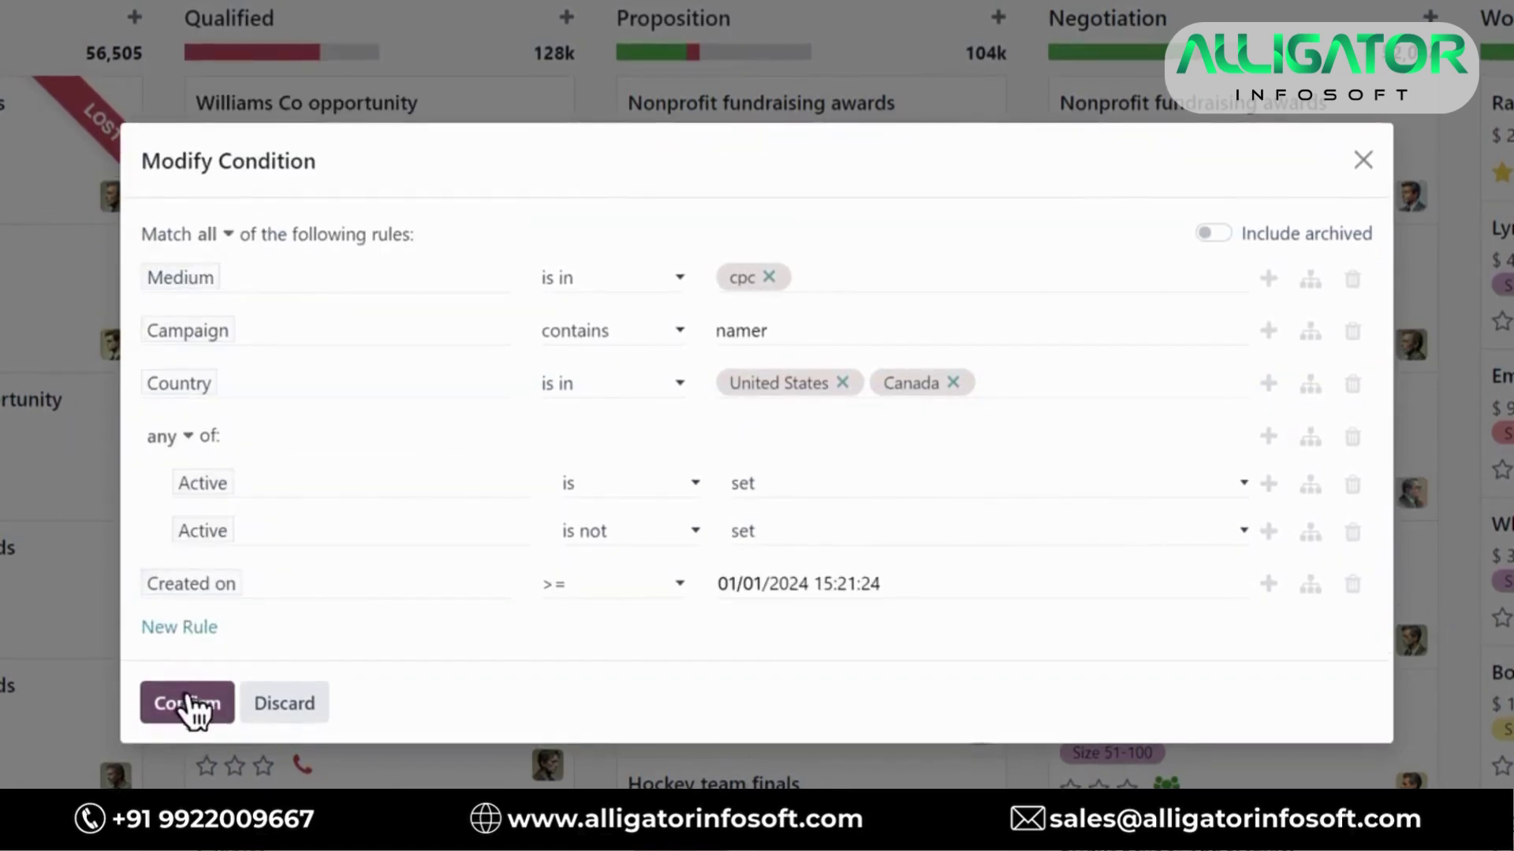
{"action": "left_click", "coordinate": [190, 704]}
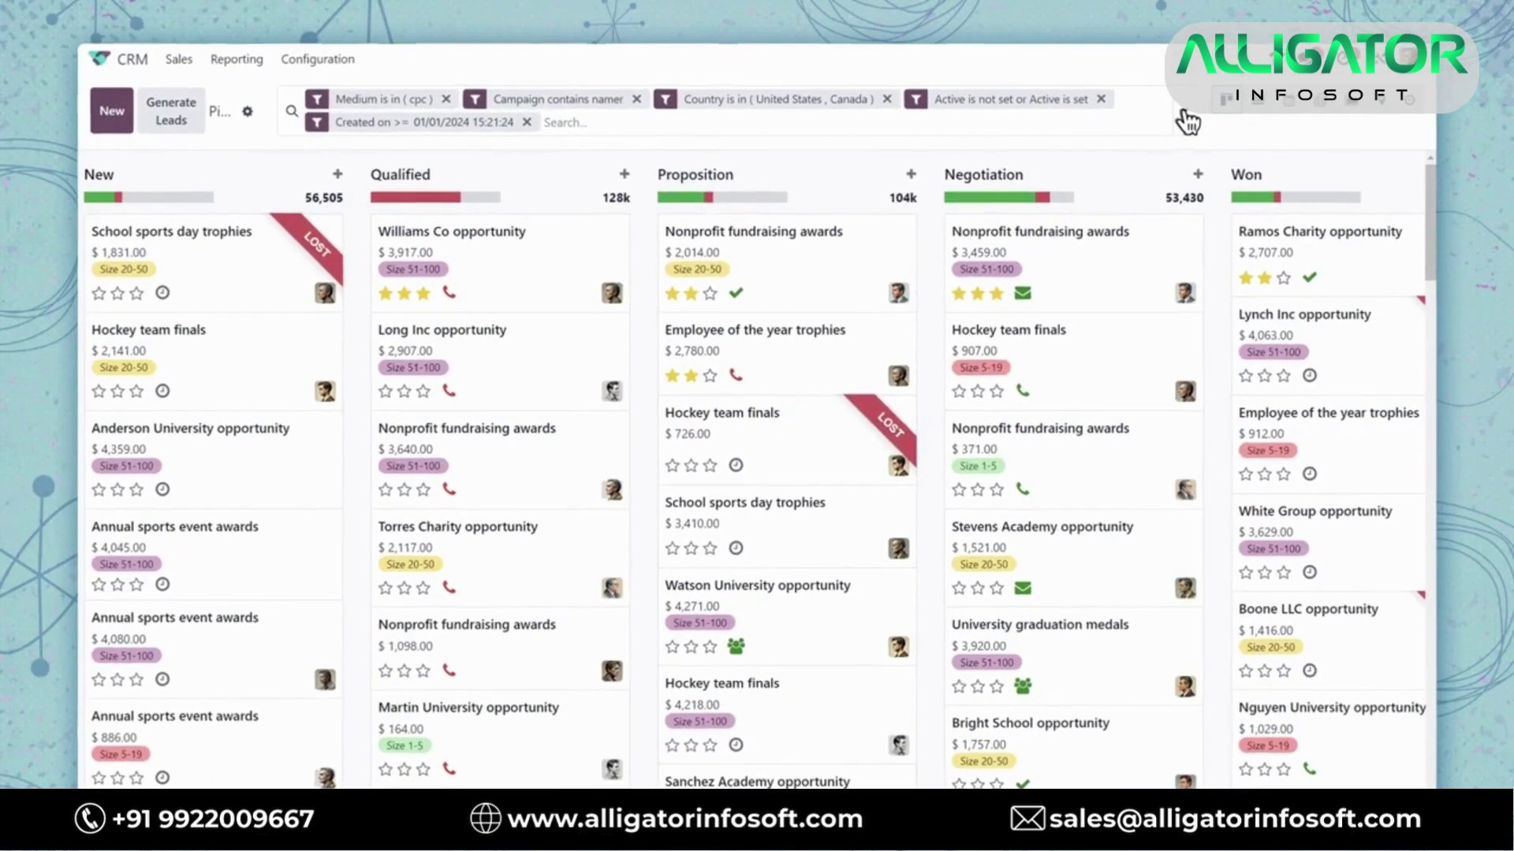
{"action": "left_click", "coordinate": [1186, 122]}
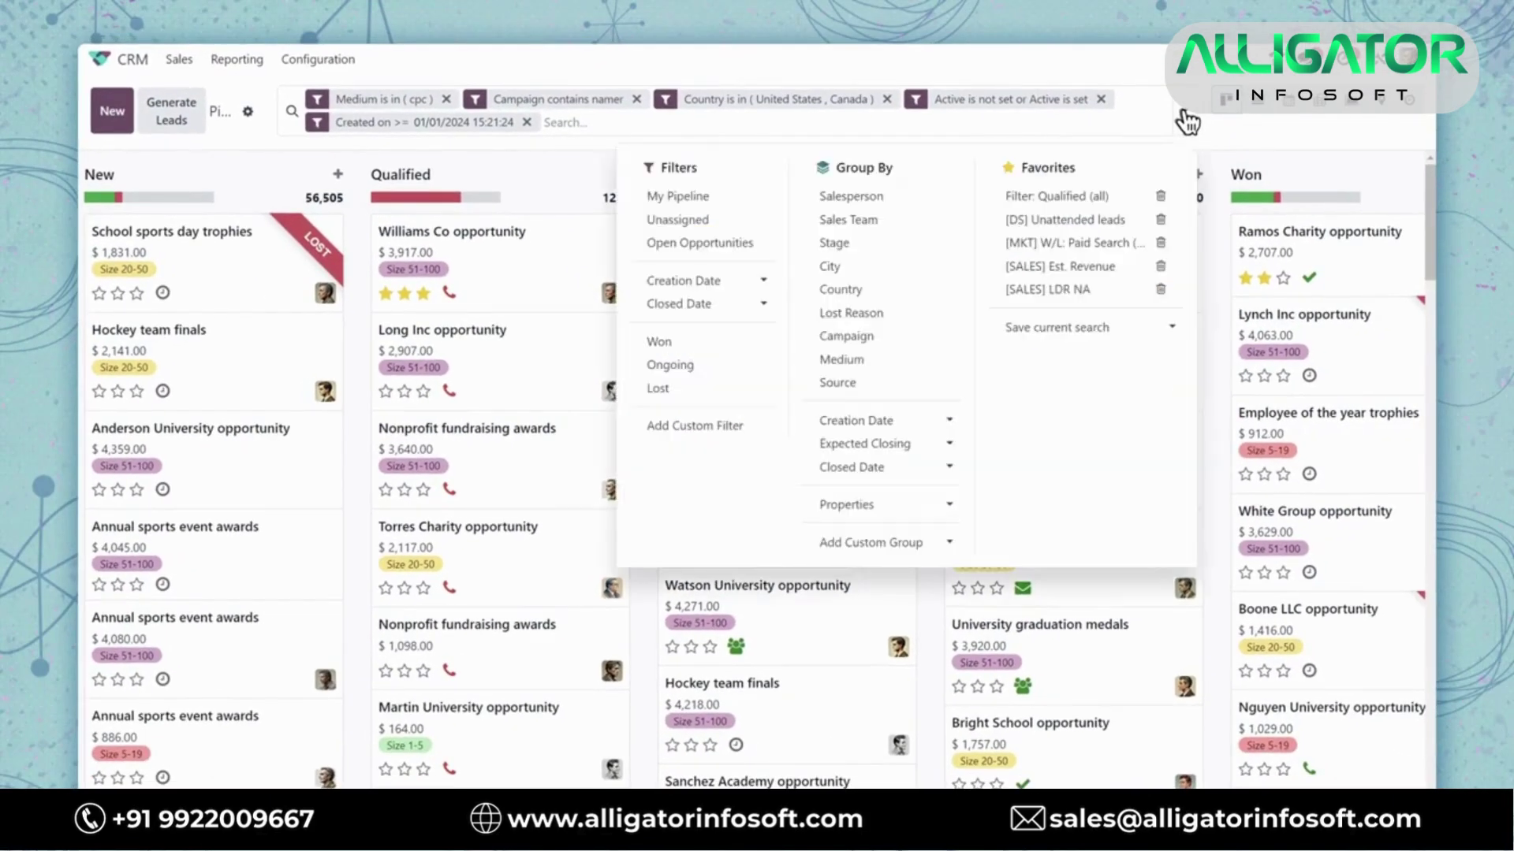
{"action": "left_click", "coordinate": [853, 247]}
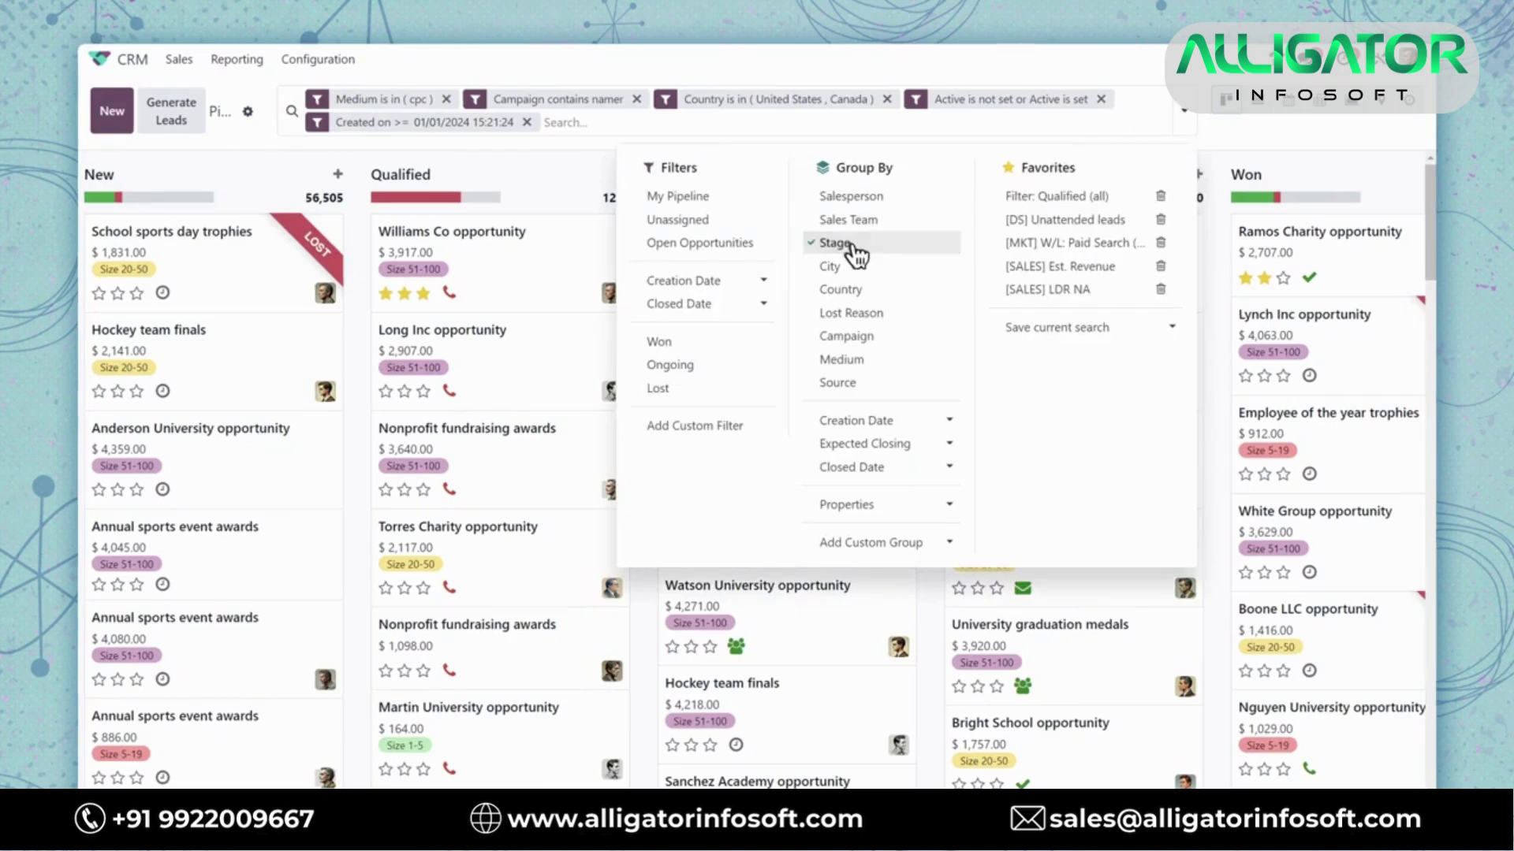
Pivot the filtered leads' expected revenue with rows by sales team, then accept the incoming call
{"action": "left_click", "coordinate": [1214, 350]}
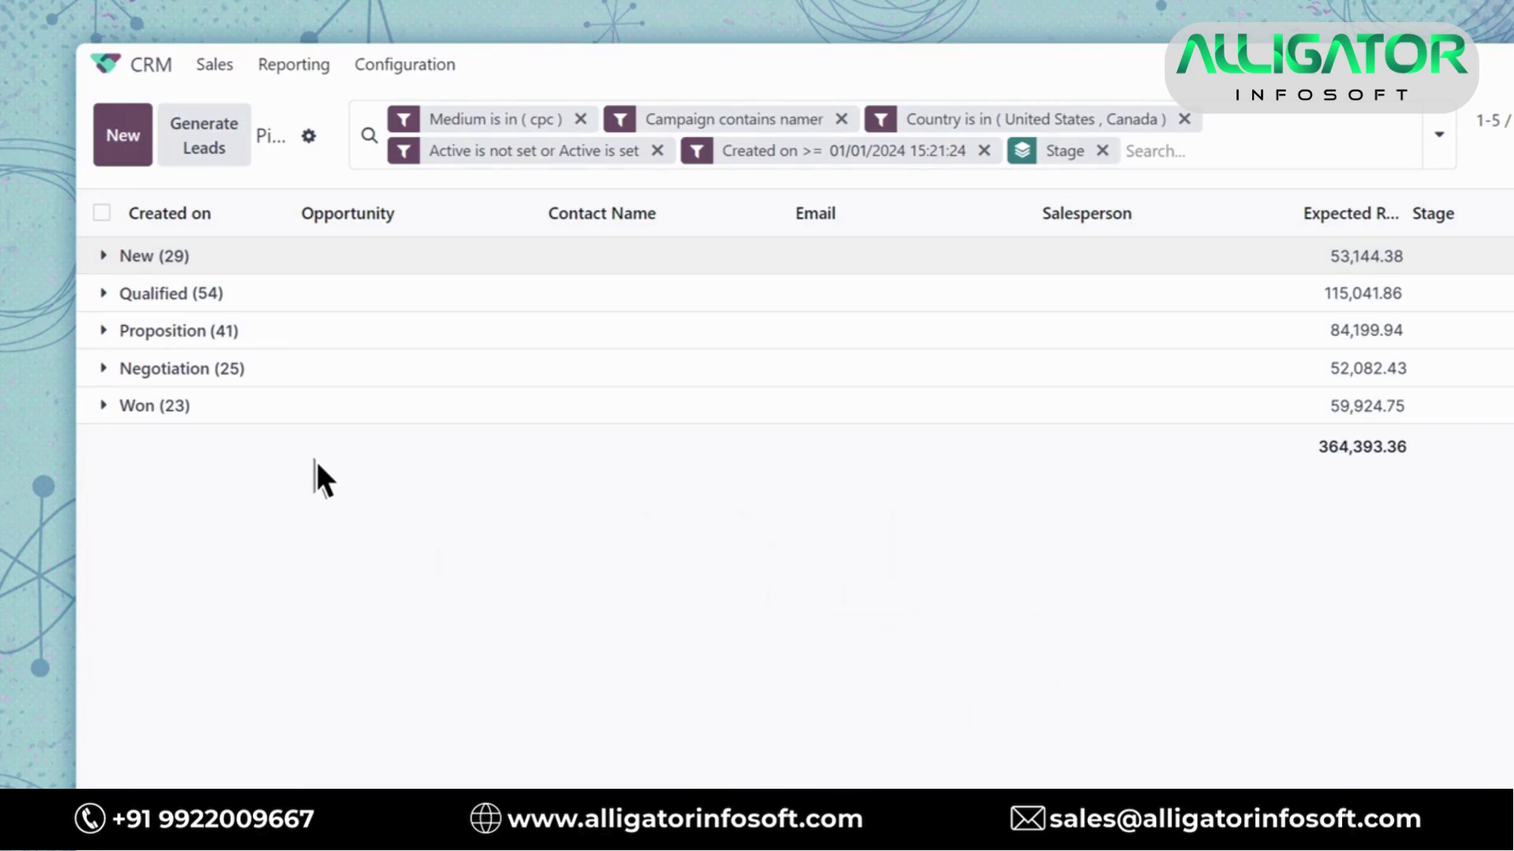
{"action": "left_click", "coordinate": [1322, 104]}
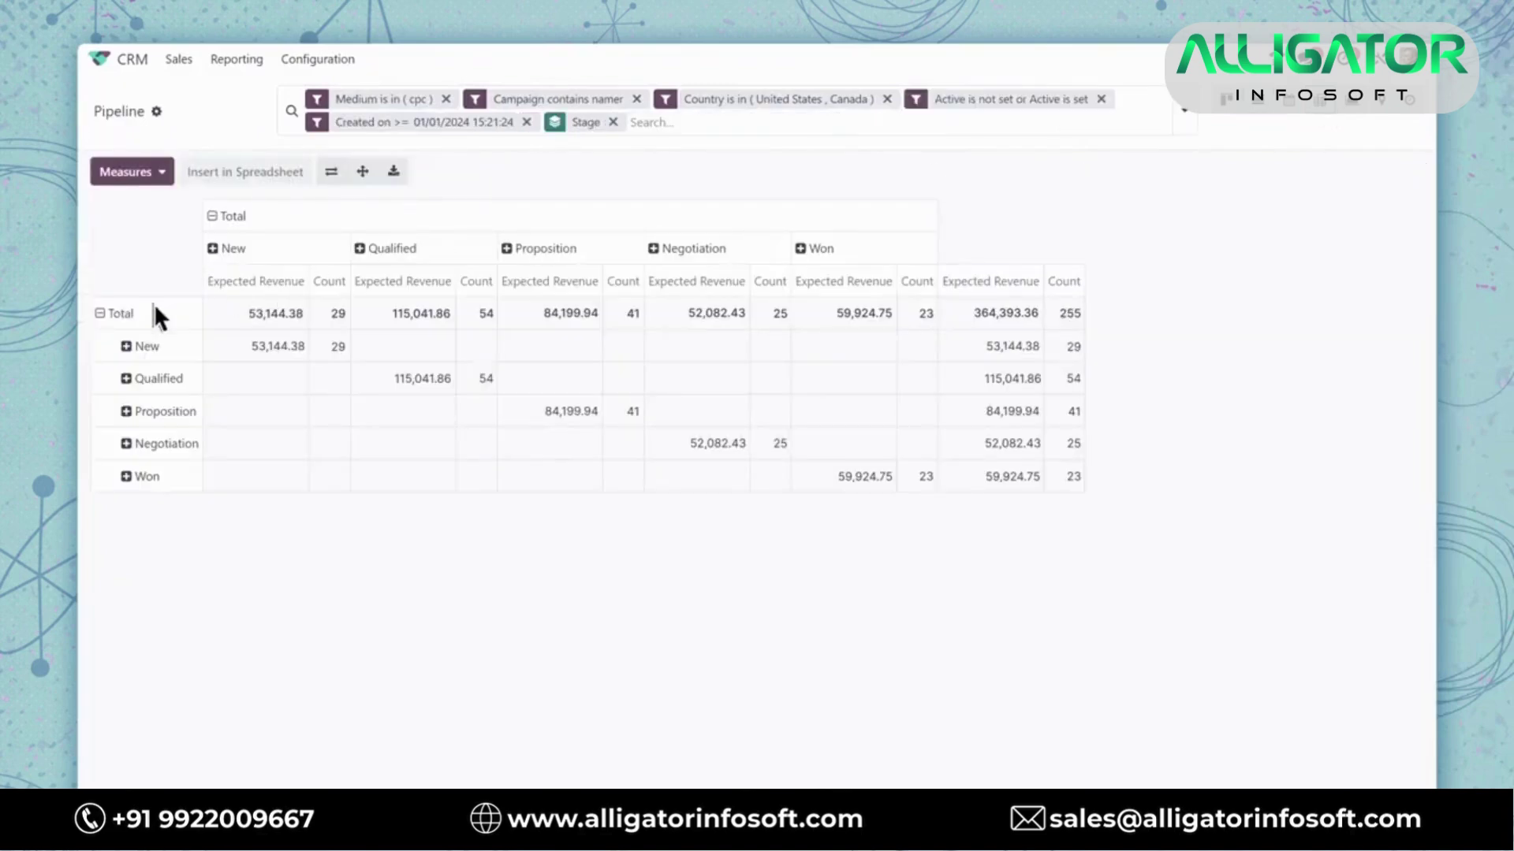
{"action": "left_click", "coordinate": [107, 314]}
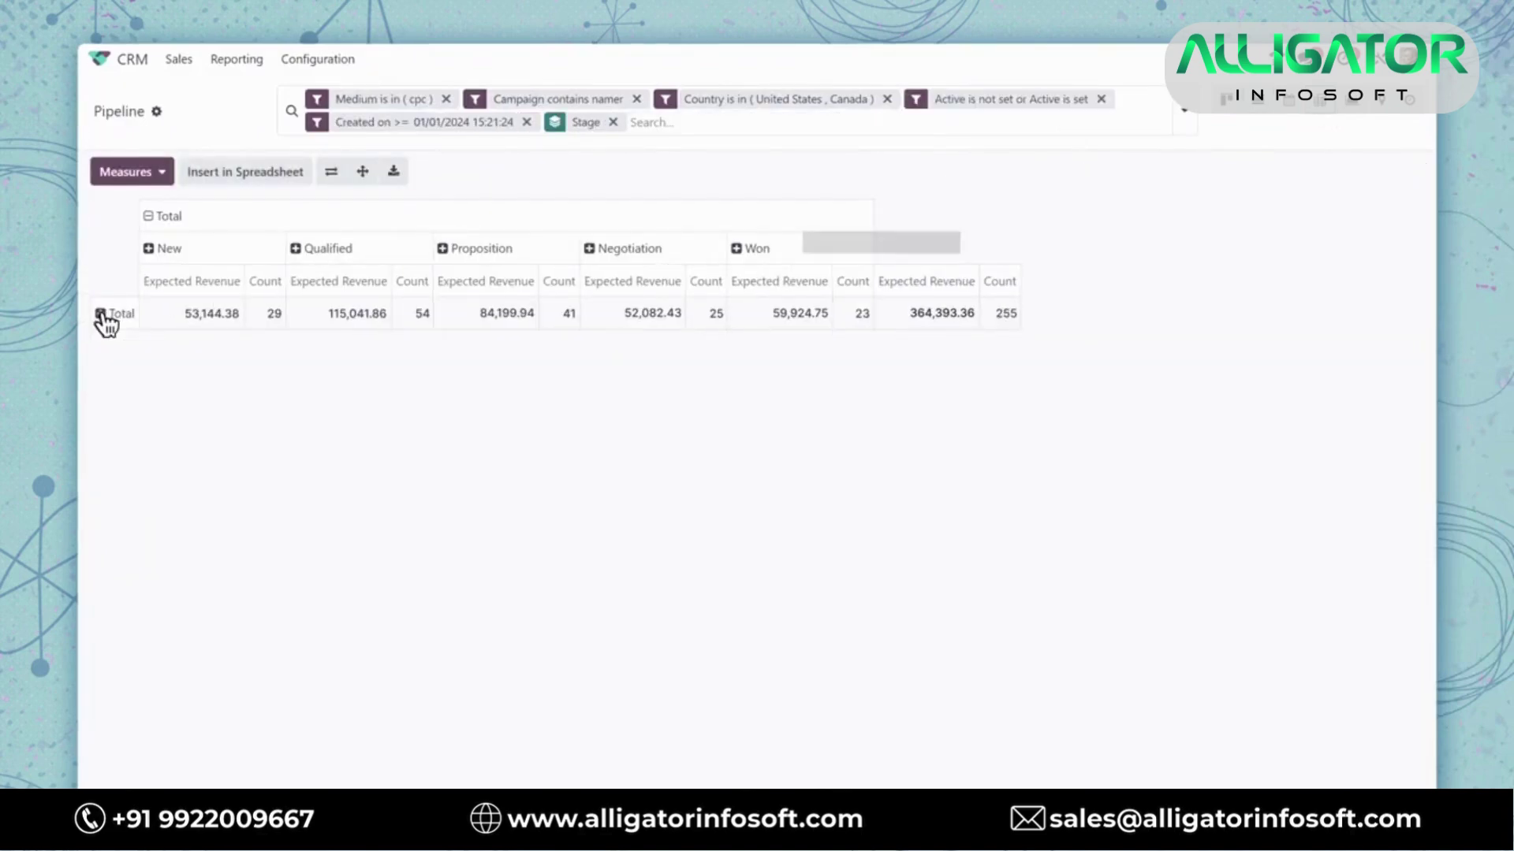
{"action": "left_click", "coordinate": [107, 314]}
{"action": "left_click", "coordinate": [118, 375]}
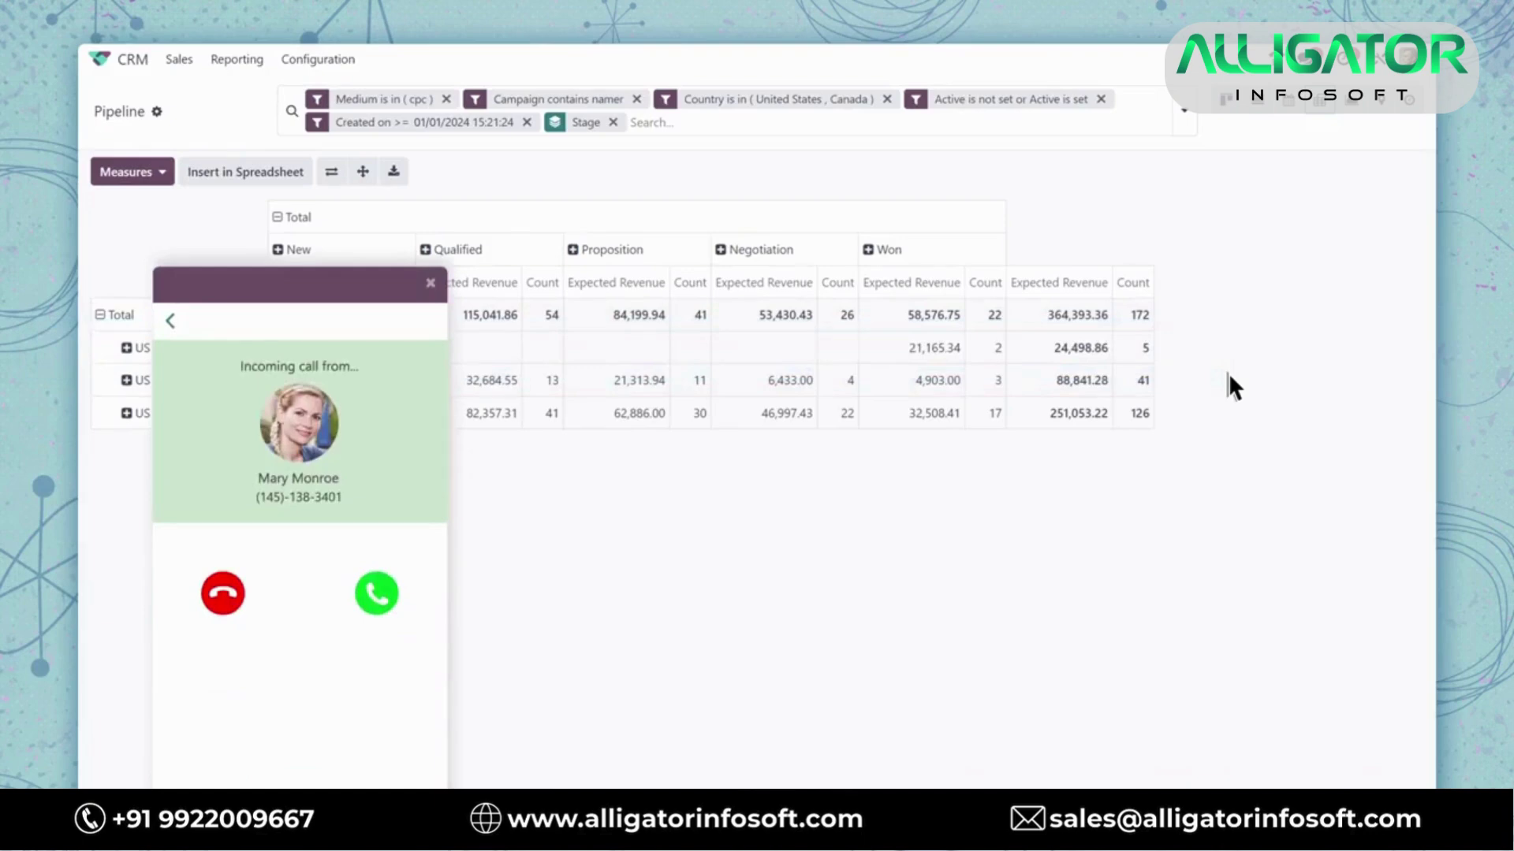
{"action": "left_click", "coordinate": [377, 601]}
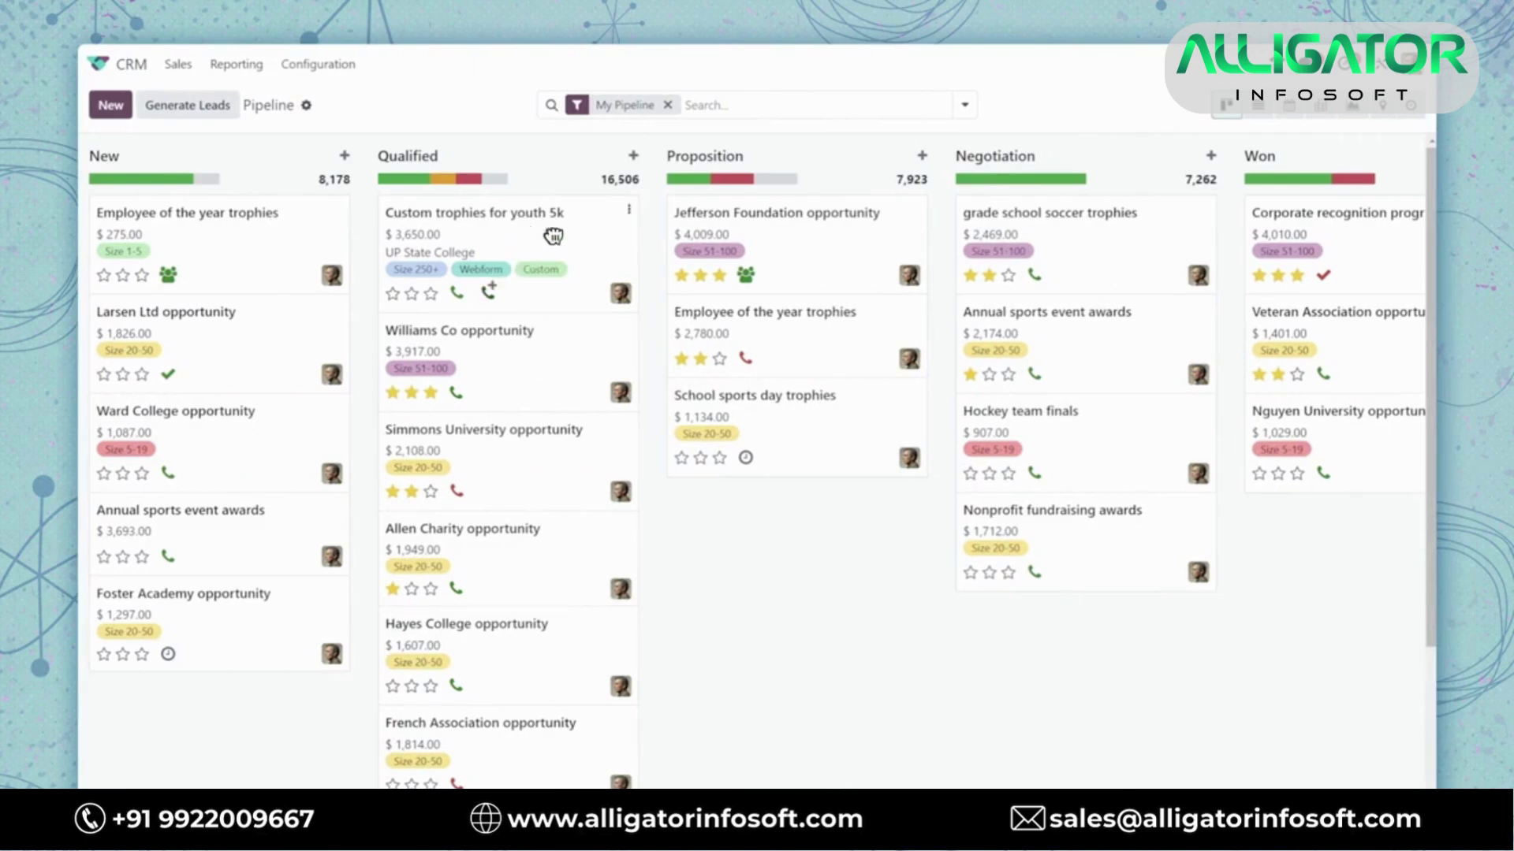
Drag Custom trophies for youth 5k into Proposition, complete its Discovery call, and open quotation S00008
{"action": "left_click_drag", "start_coordinate": [525, 238], "coordinate": [801, 230]}
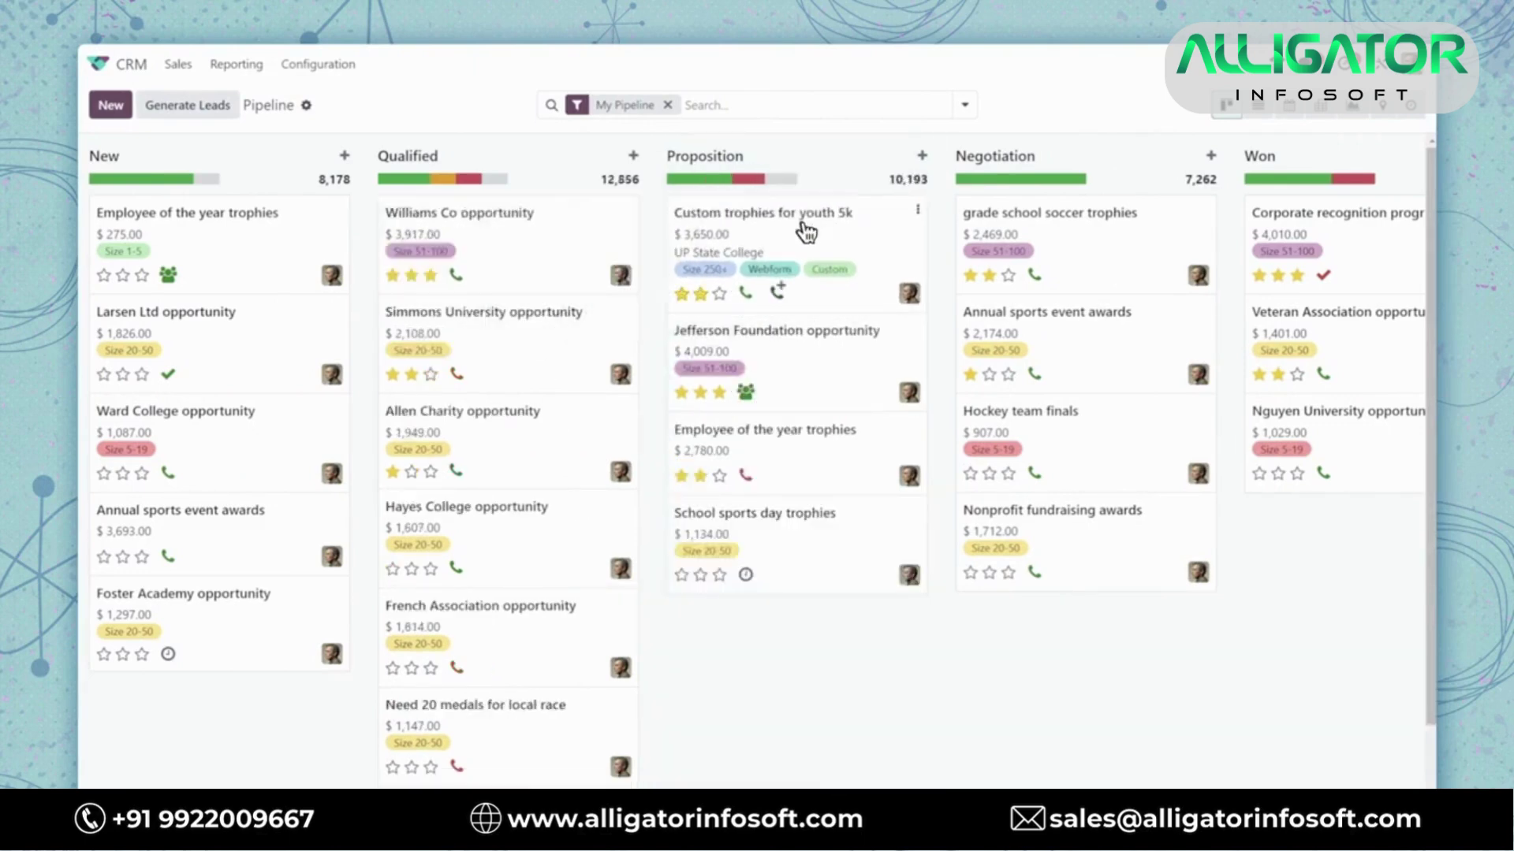
{"action": "left_click", "coordinate": [758, 223]}
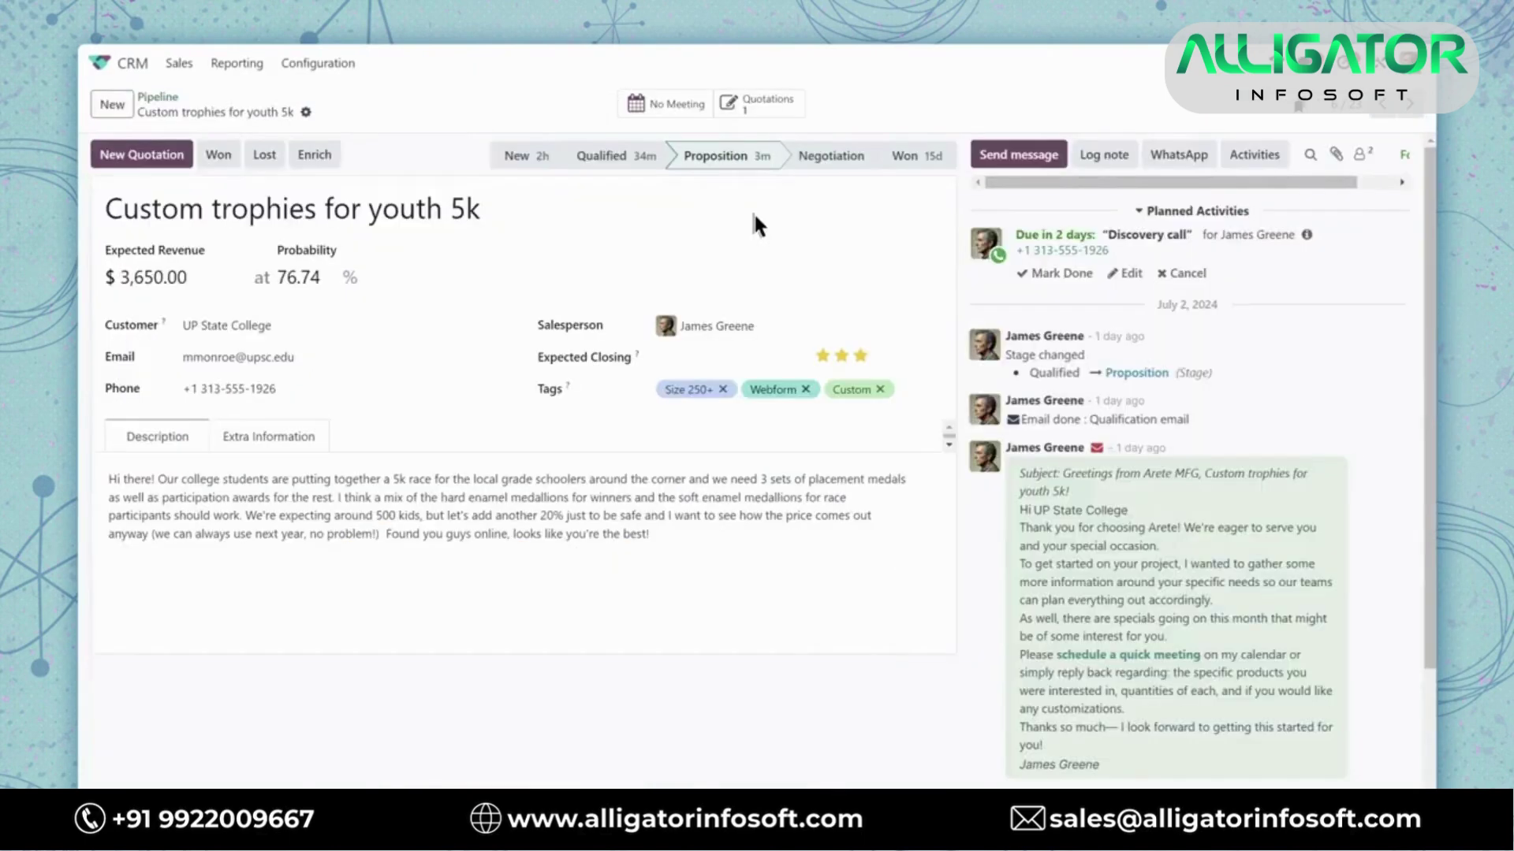
{"action": "left_click", "coordinate": [1054, 274]}
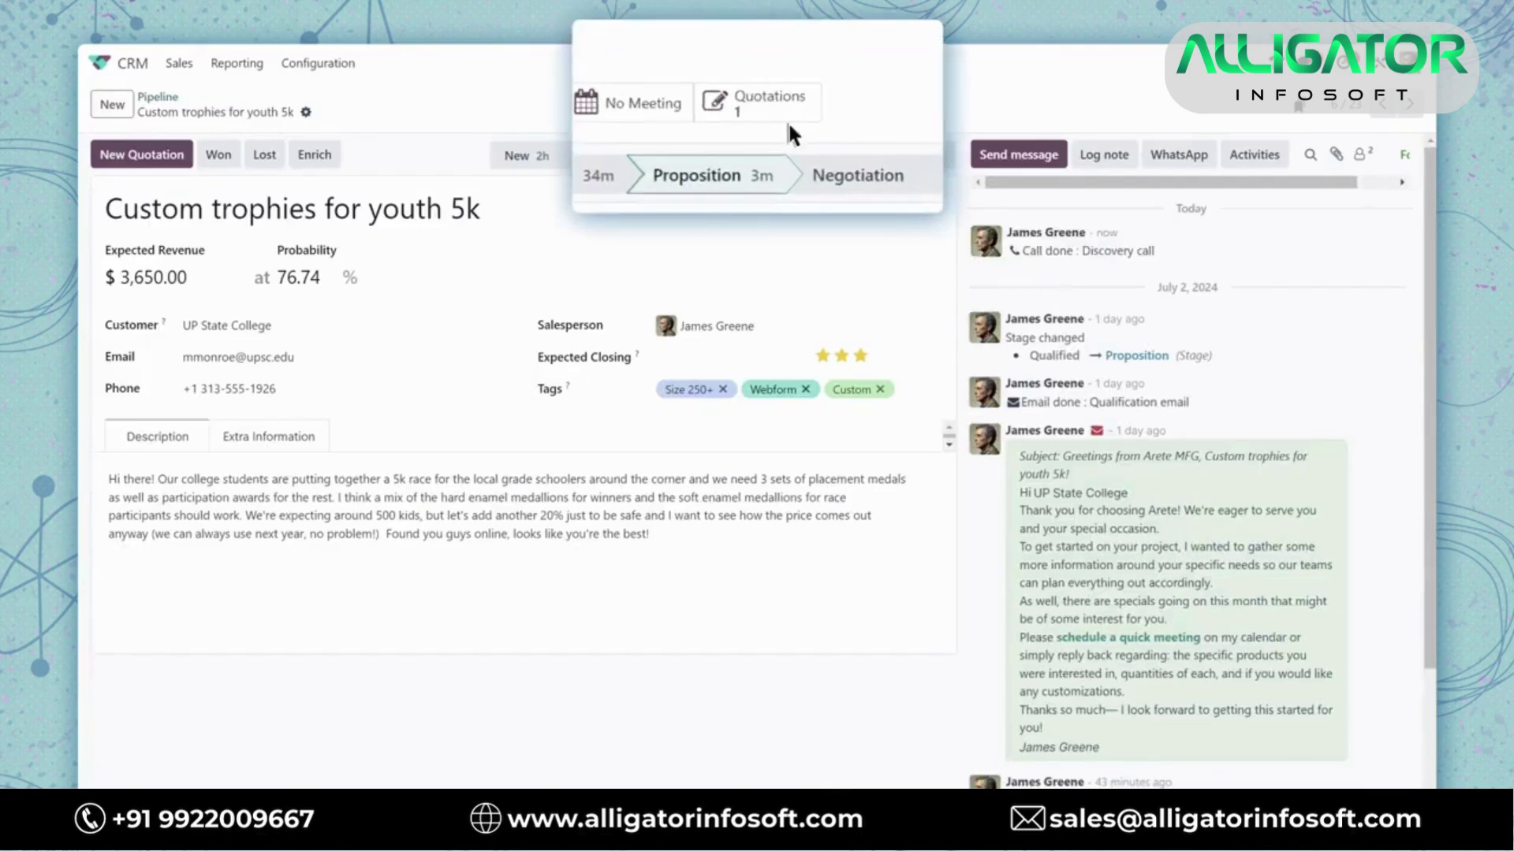
{"action": "left_click", "coordinate": [755, 102]}
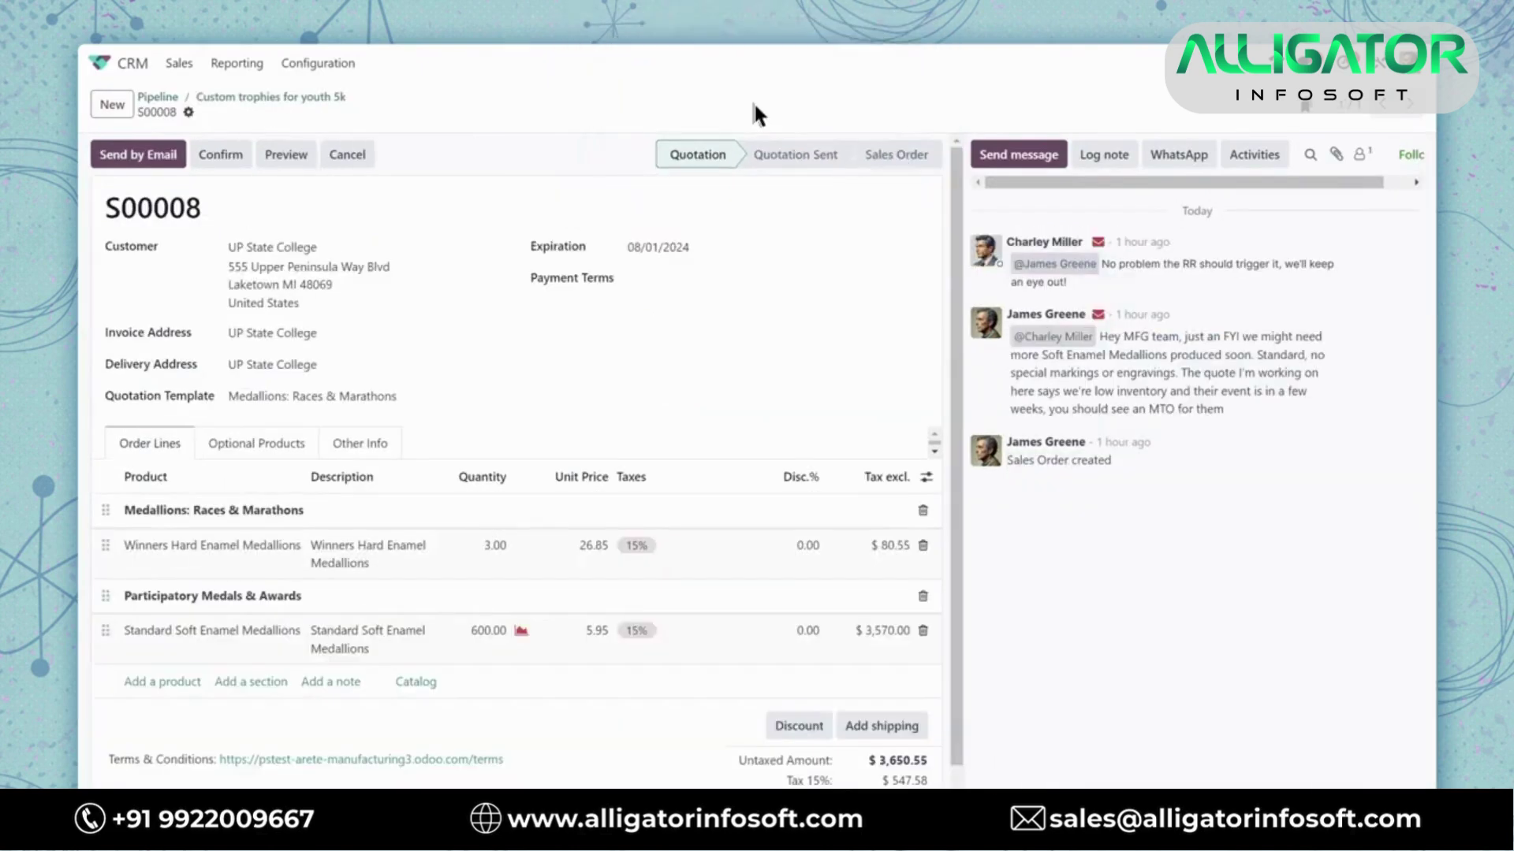
Add Granite Award - Engraved and an 'Engraving: Coach of the year' note to S00008
{"action": "left_click", "coordinate": [144, 683]}
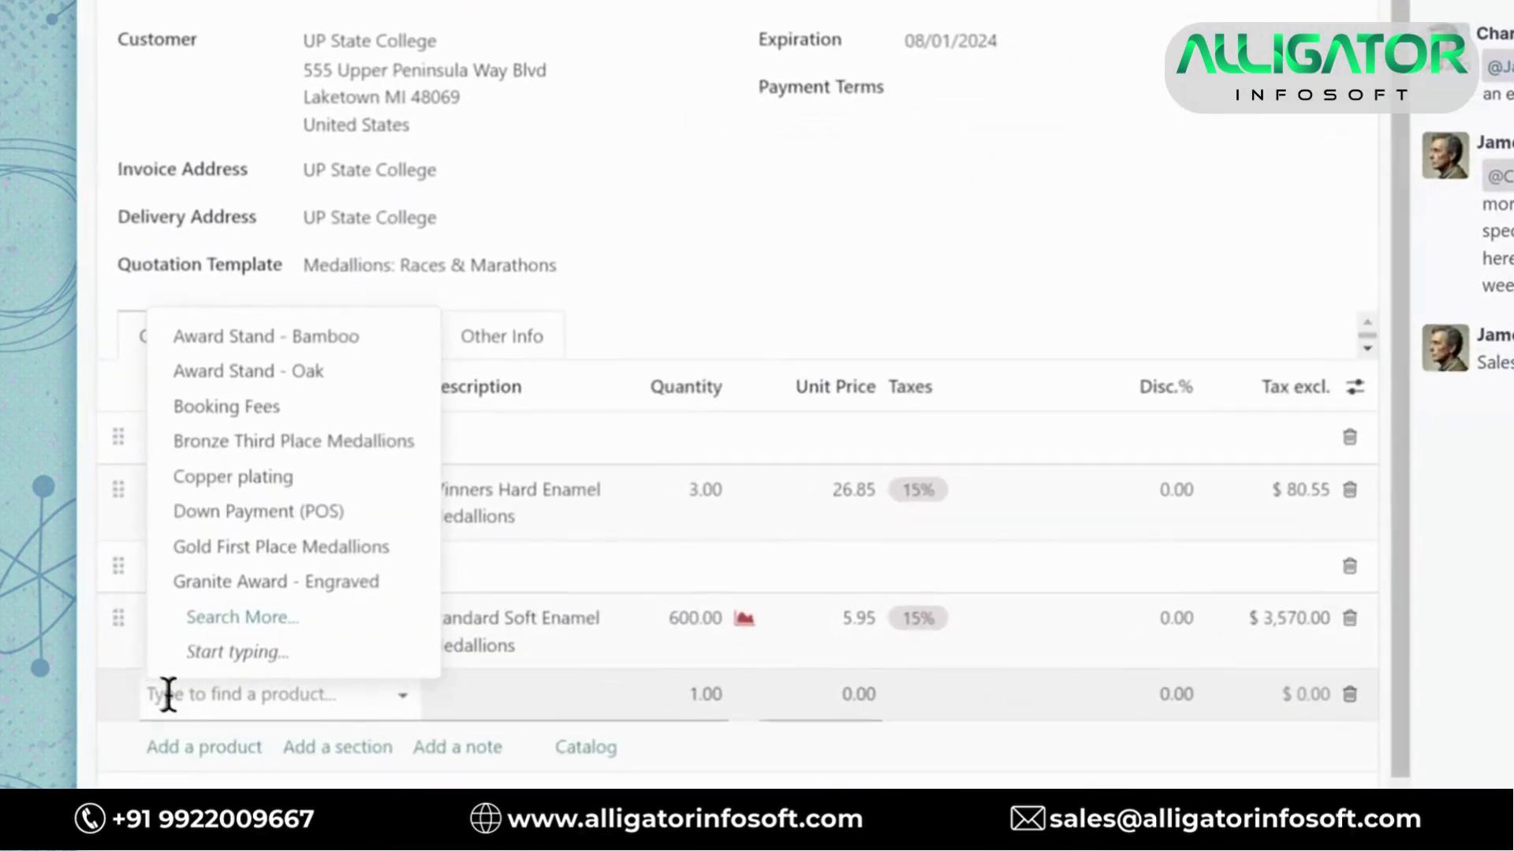
{"action": "left_click", "coordinate": [219, 582]}
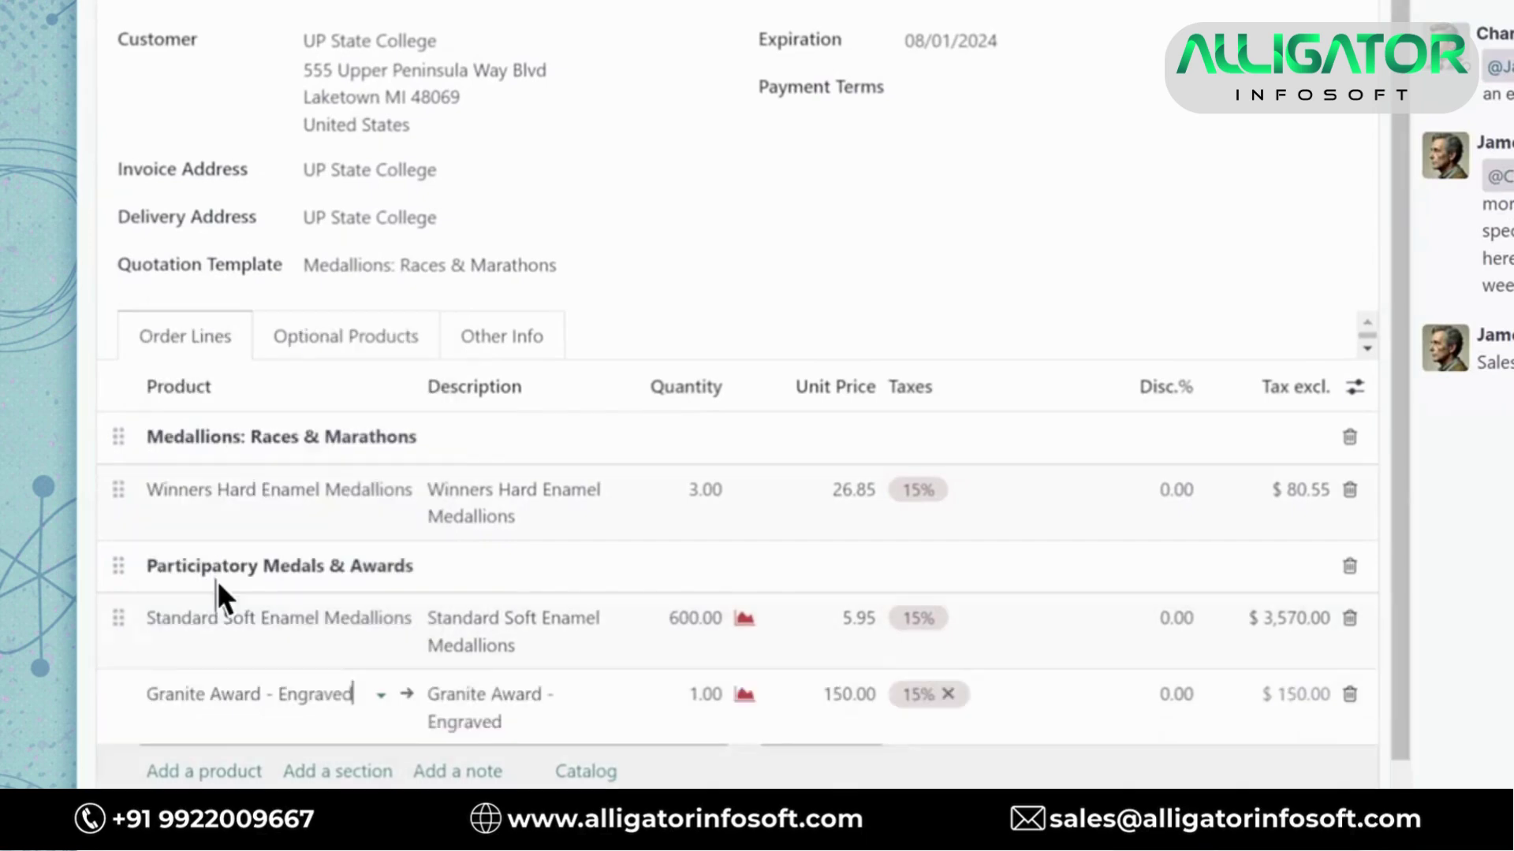
{"action": "left_click", "coordinate": [472, 771]}
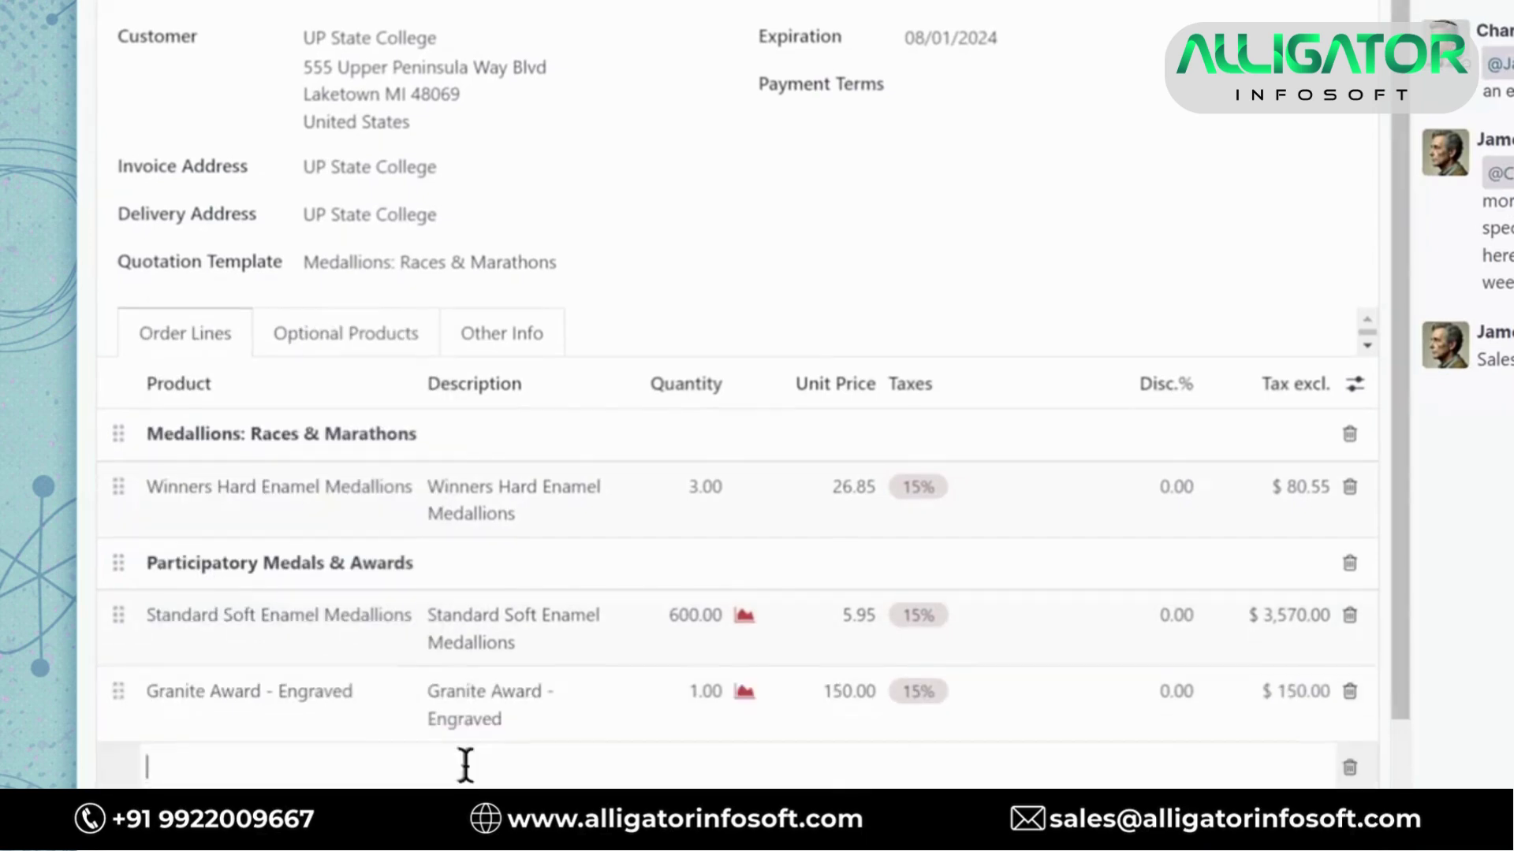
{"action": "type", "text": "Engraving: C"}
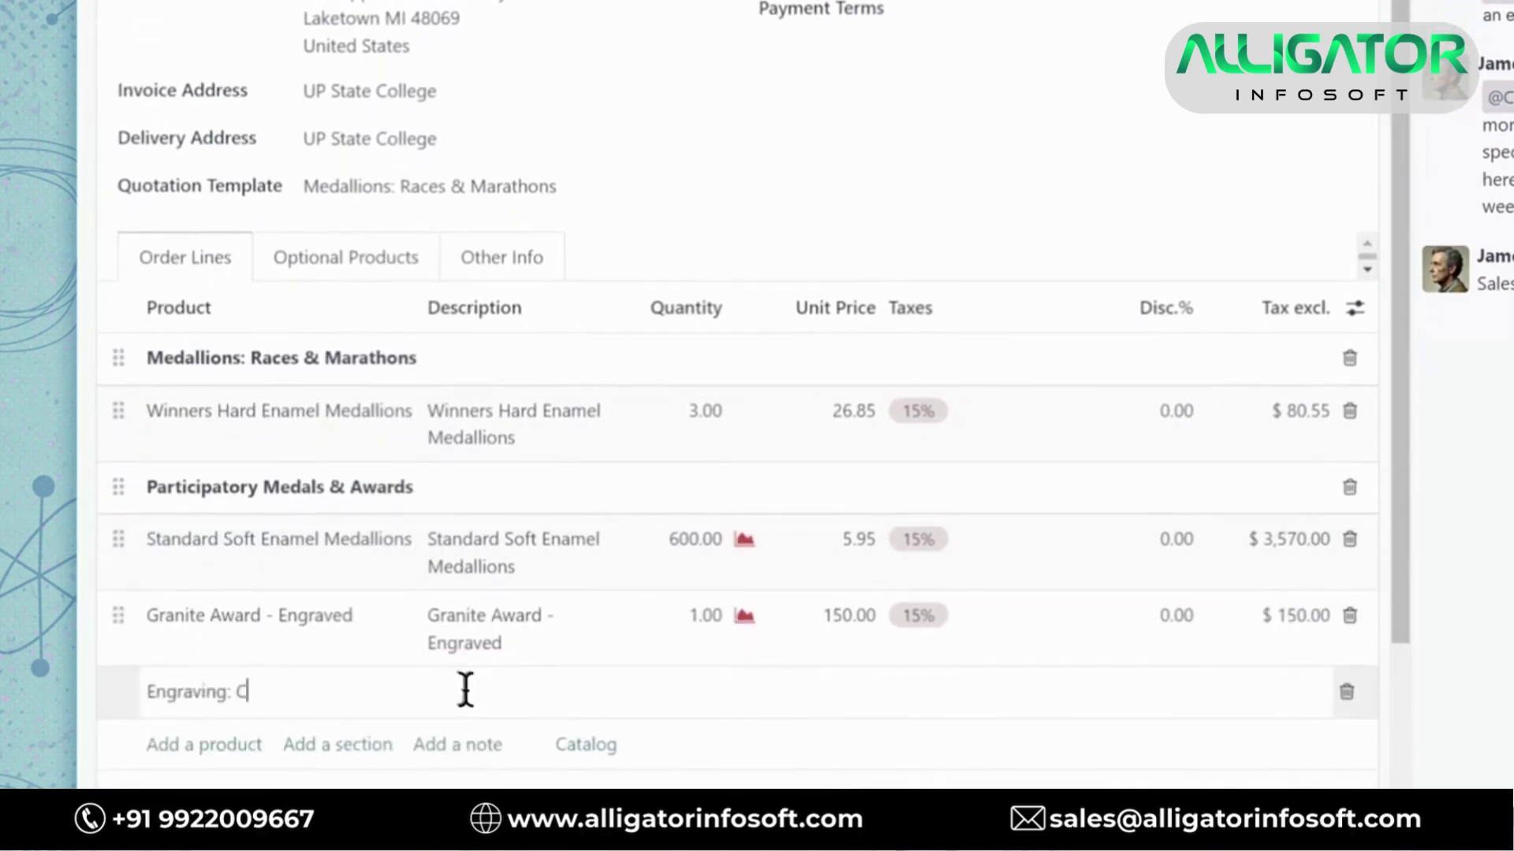
{"action": "type", "text": "oach of the year"}
{"action": "left_click", "coordinate": [466, 712]}
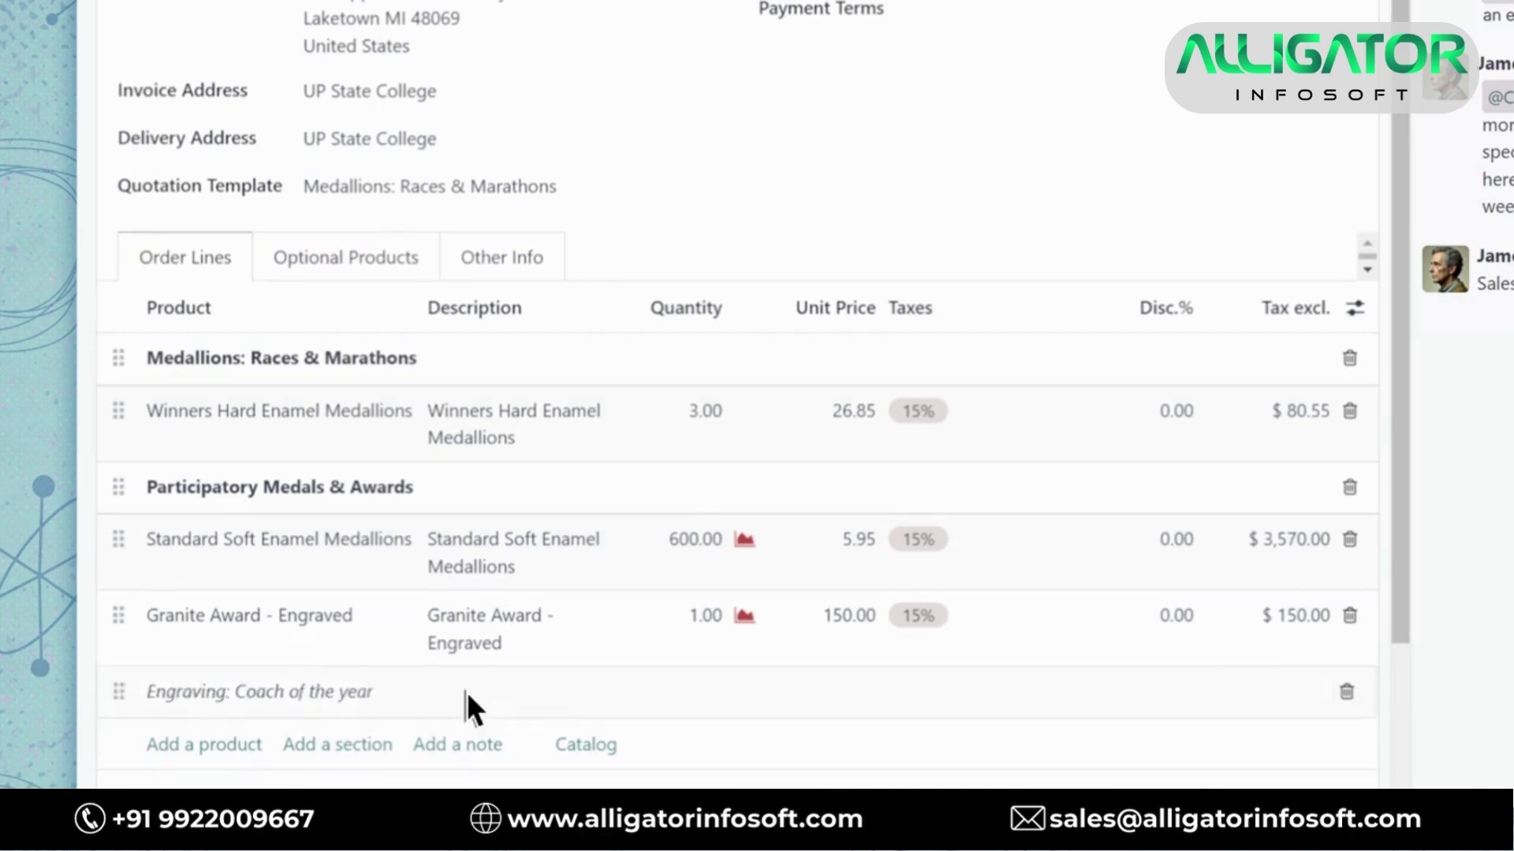
Add Award Stand - Bamboo and email the quotation to the customer
{"action": "scroll", "coordinate": [228, 591], "scroll_direction": "down", "scroll_amount": 2}
{"action": "left_click", "coordinate": [197, 553]}
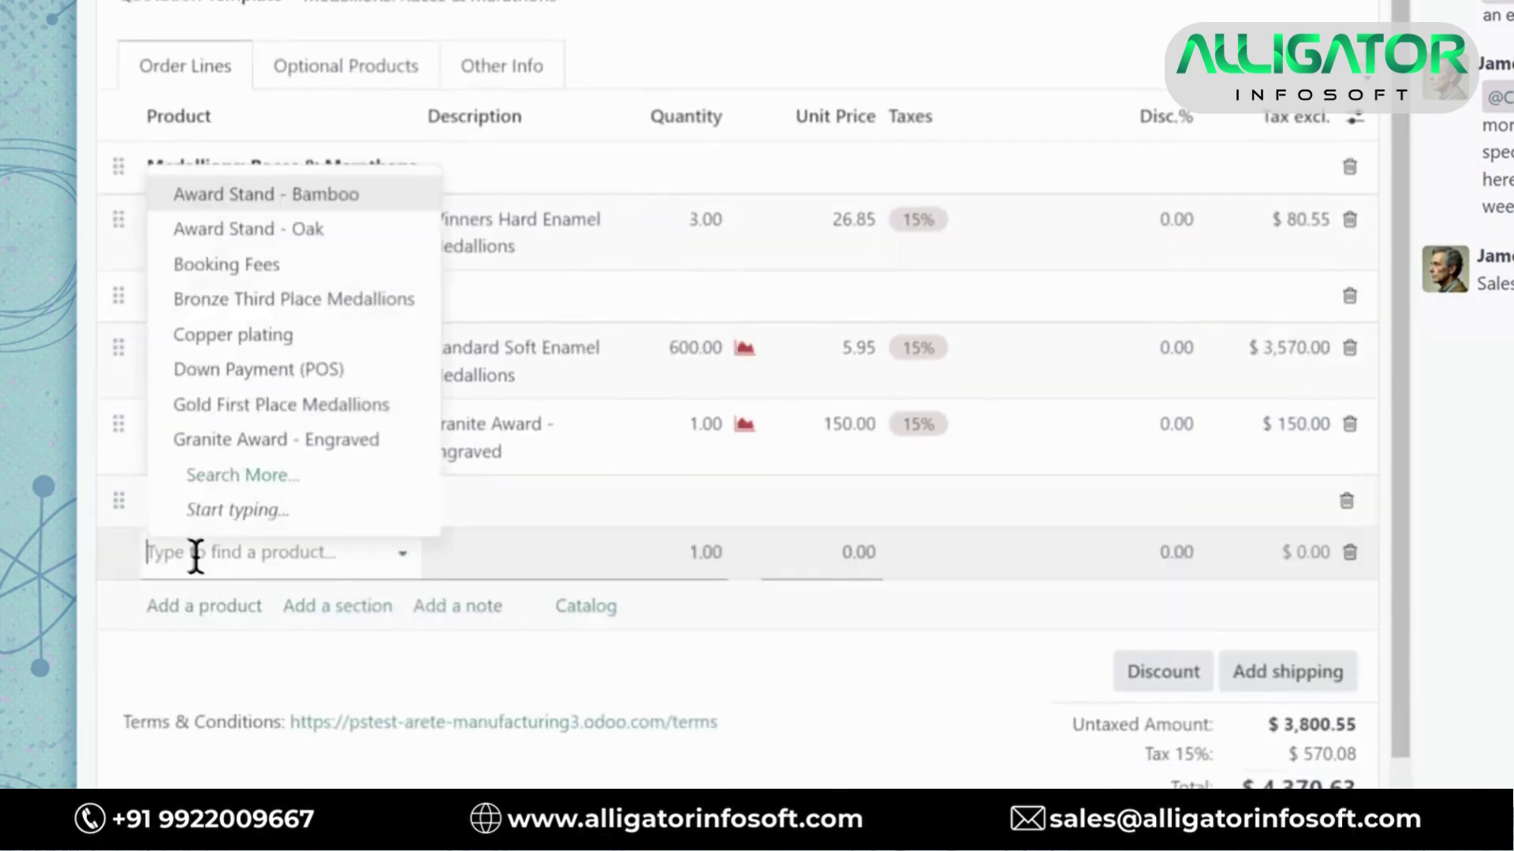
{"action": "type", "text": "Bamb"}
{"action": "key", "text": "Return"}
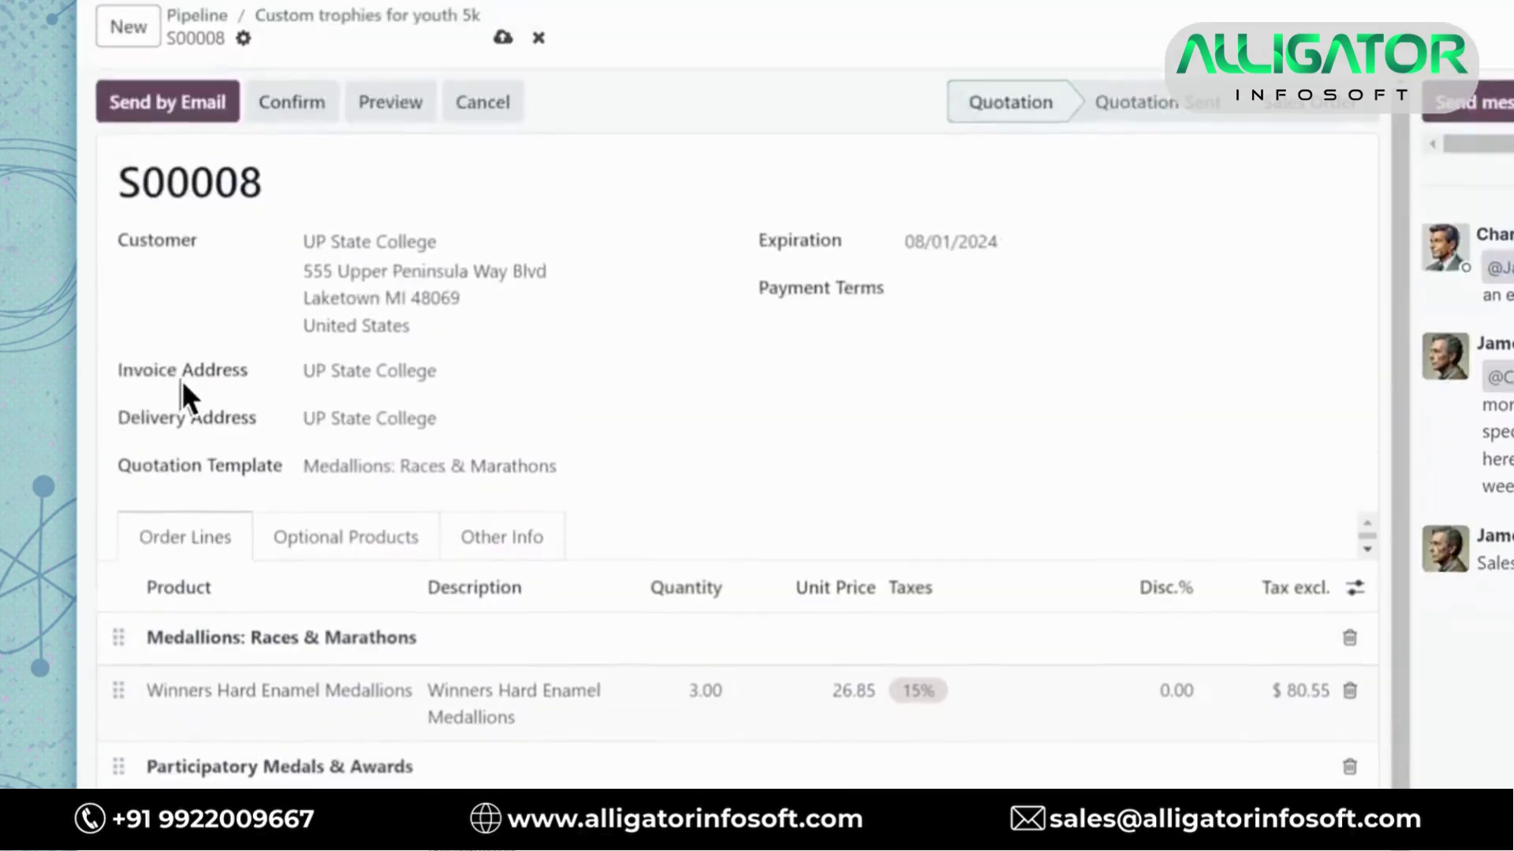
{"action": "left_click", "coordinate": [181, 228]}
{"action": "left_click", "coordinate": [369, 689]}
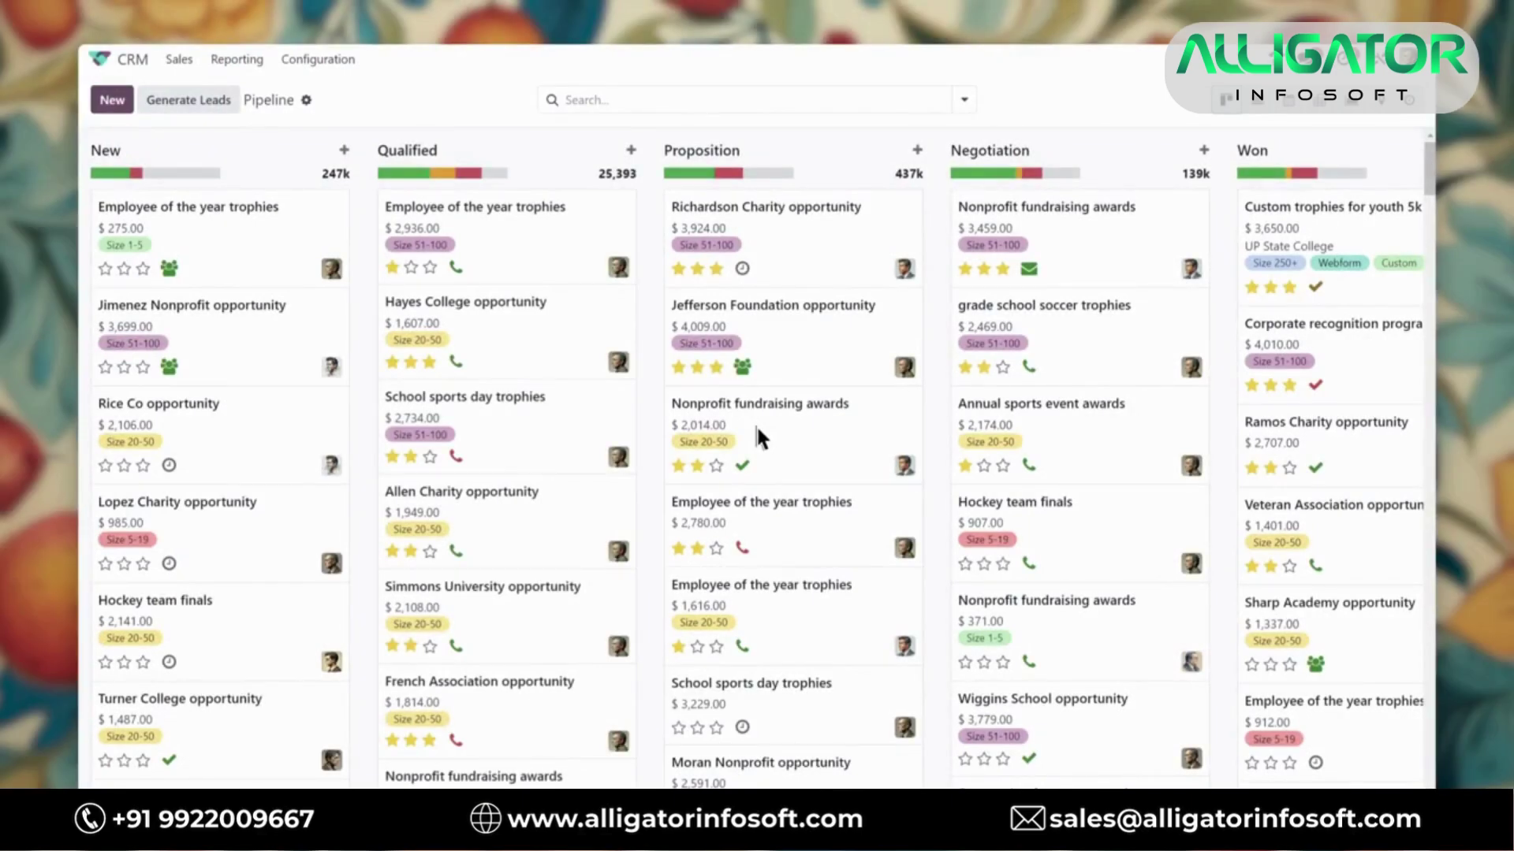
Open the Qualified column's stage options menu on the pipeline to reach its Automations
{"action": "left_click", "coordinate": [616, 151]}
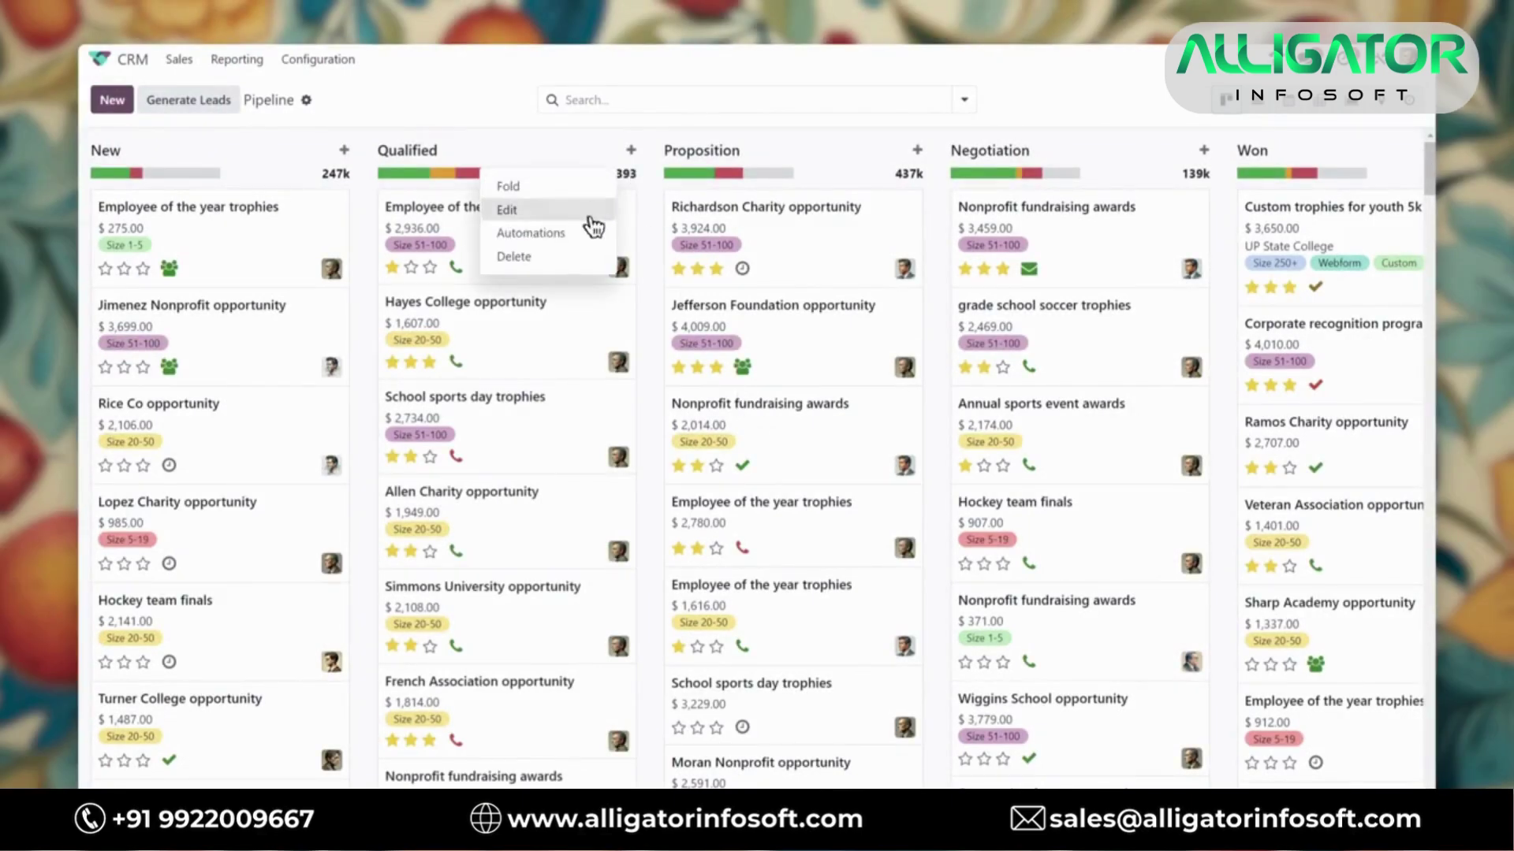